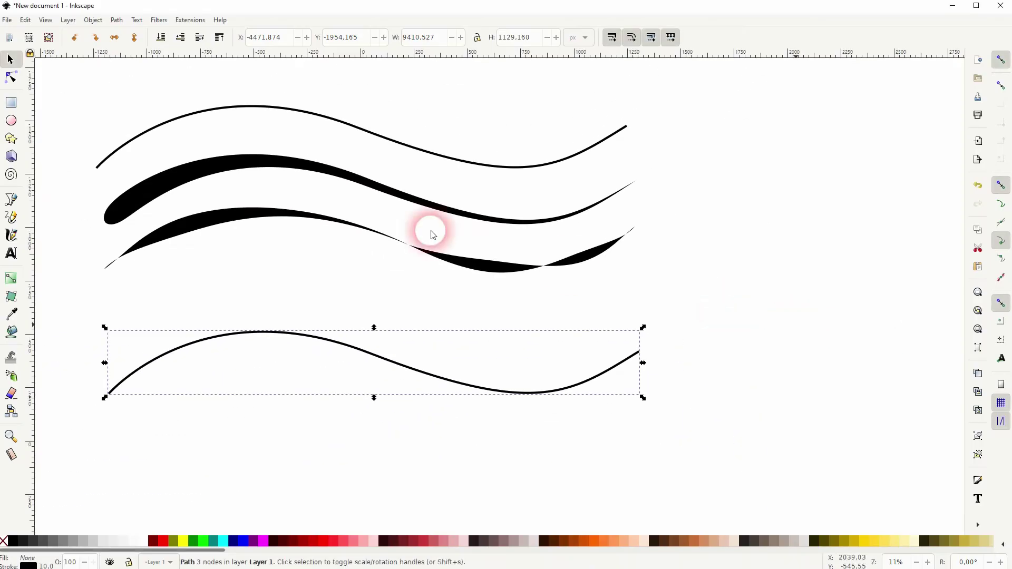
Draw a trial Bezier curve below the bottom wavy path, then select and delete it
click(402, 262)
click(11, 199)
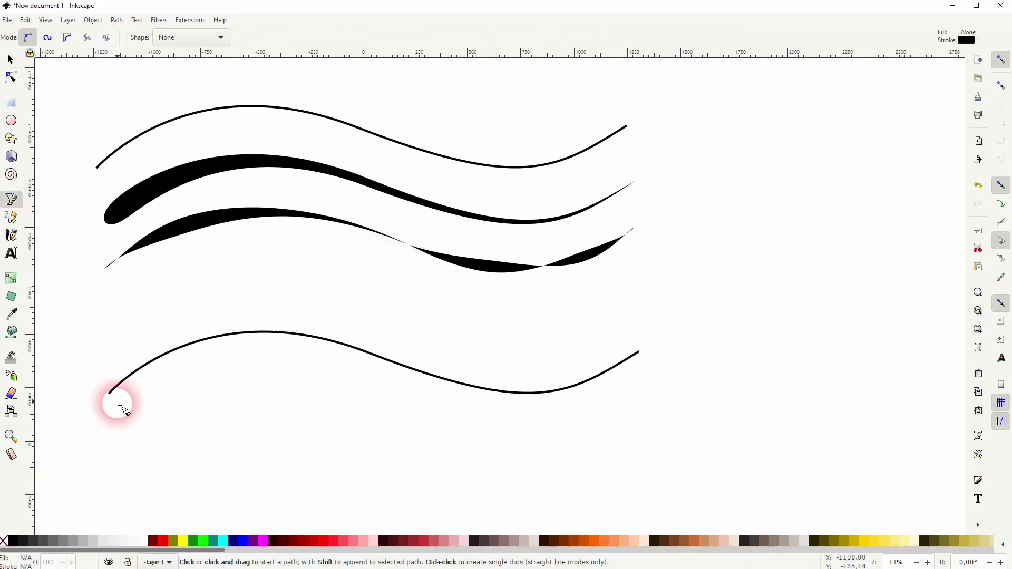
click(108, 453)
drag(382, 426, 577, 490)
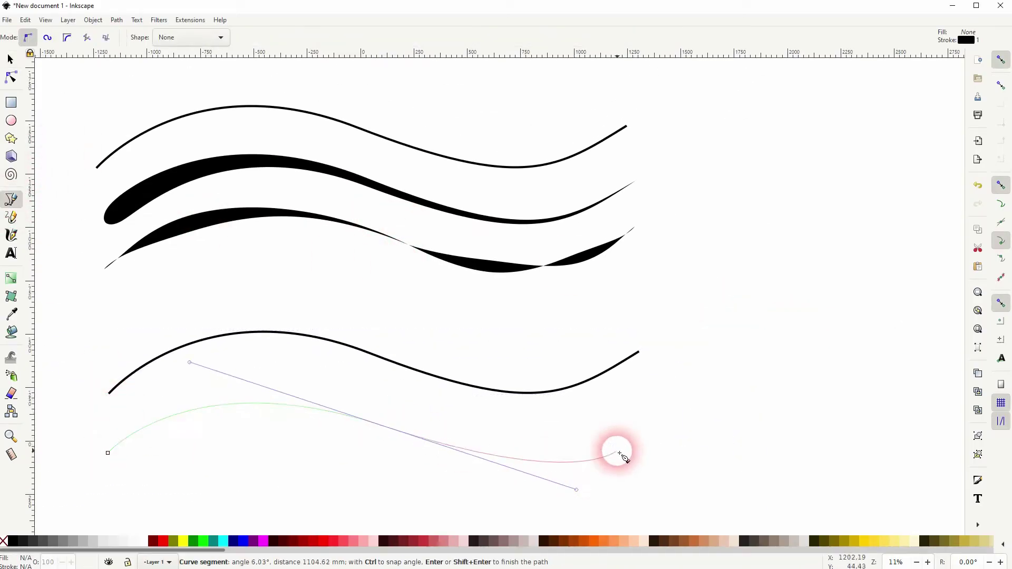
drag(642, 414, 670, 380)
click(10, 58)
click(620, 451)
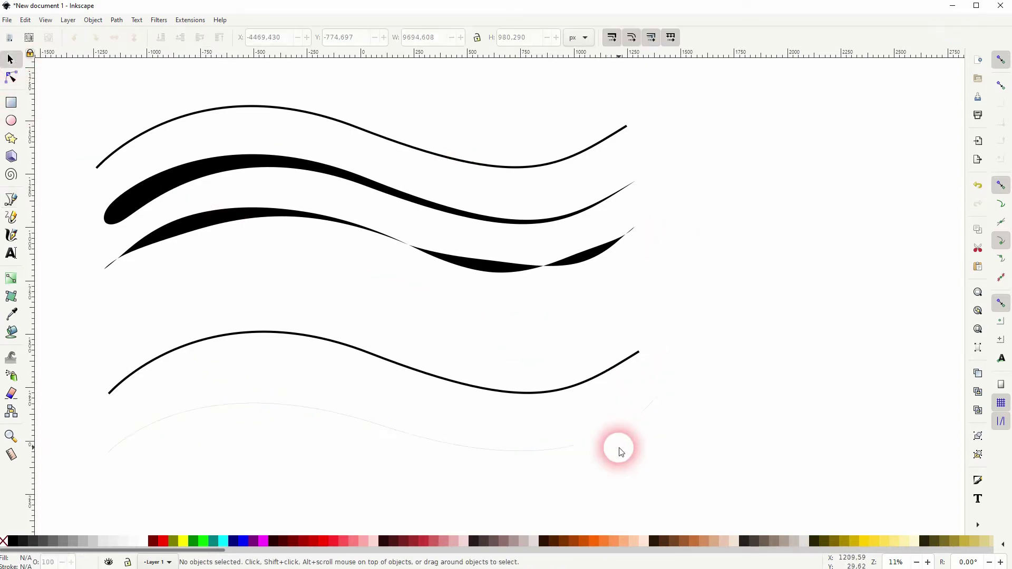
click(561, 447)
key(Delete)
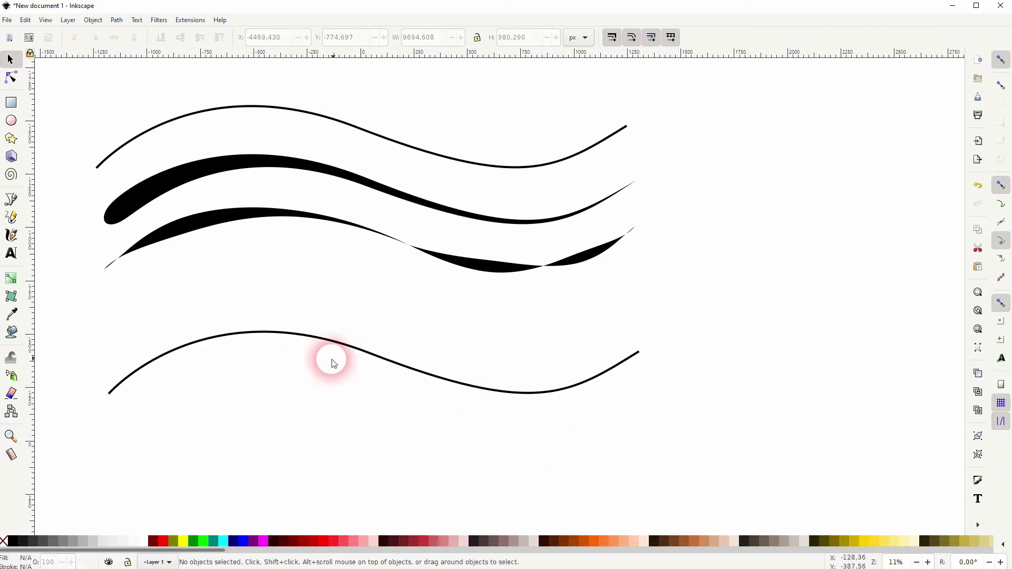
Nudge the bottom wavy path up, then edit its nodes to reshape the middle bend, left end and right curve
drag(353, 338, 352, 324)
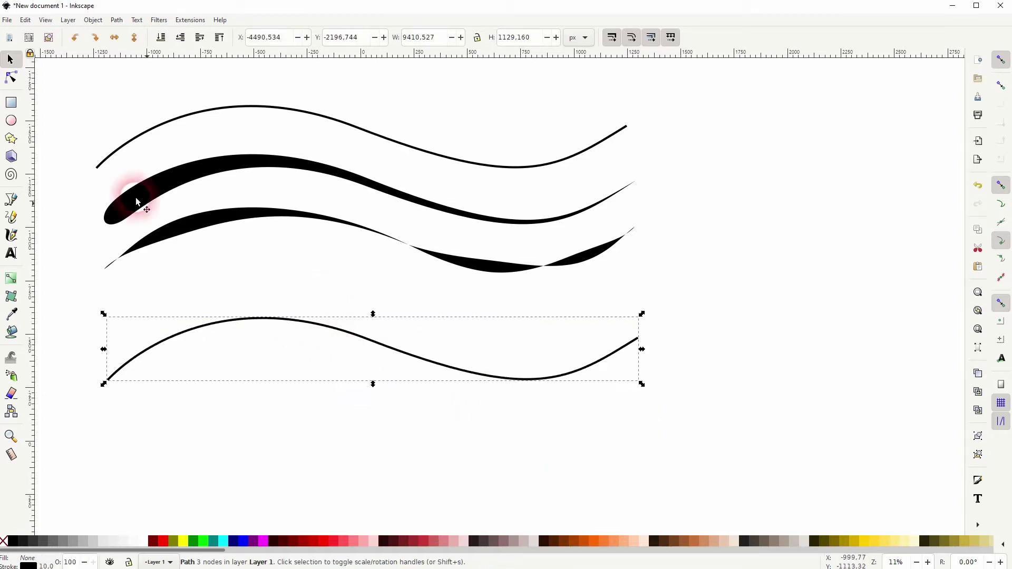
click(13, 78)
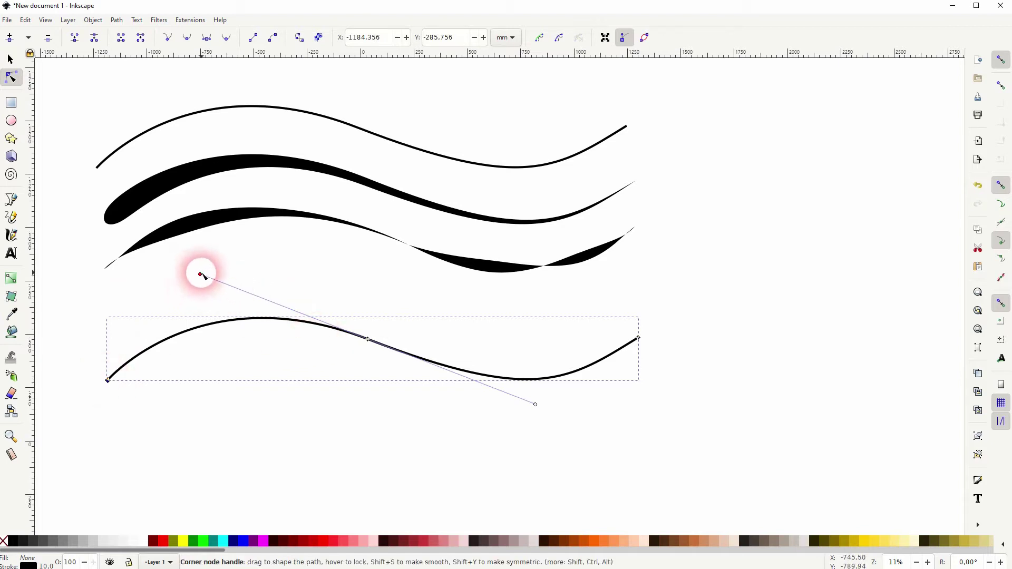
drag(201, 274, 229, 278)
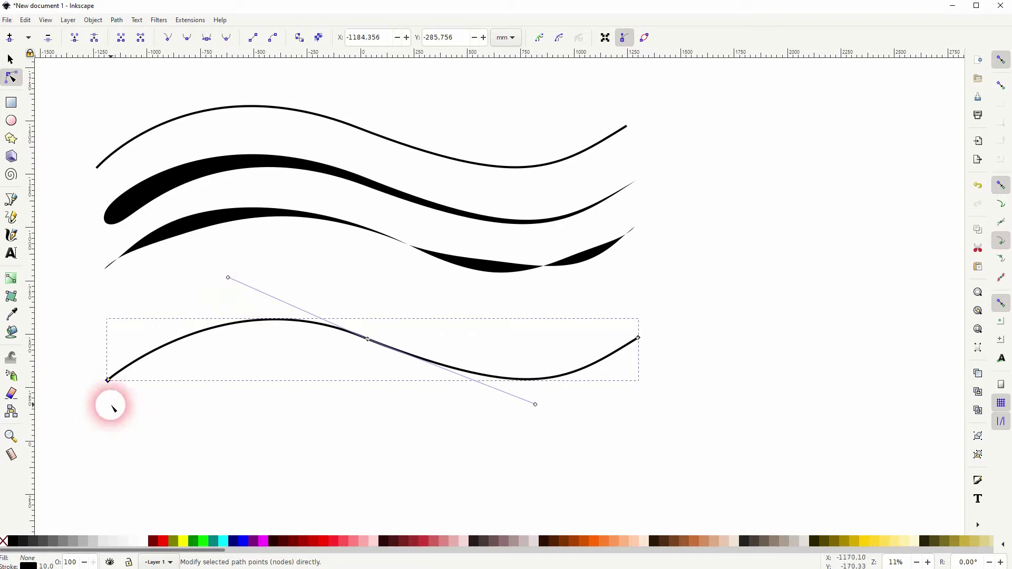
mouse_move(108, 380)
mouse_down()
mouse_move(118, 387)
mouse_move(108, 384)
mouse_up()
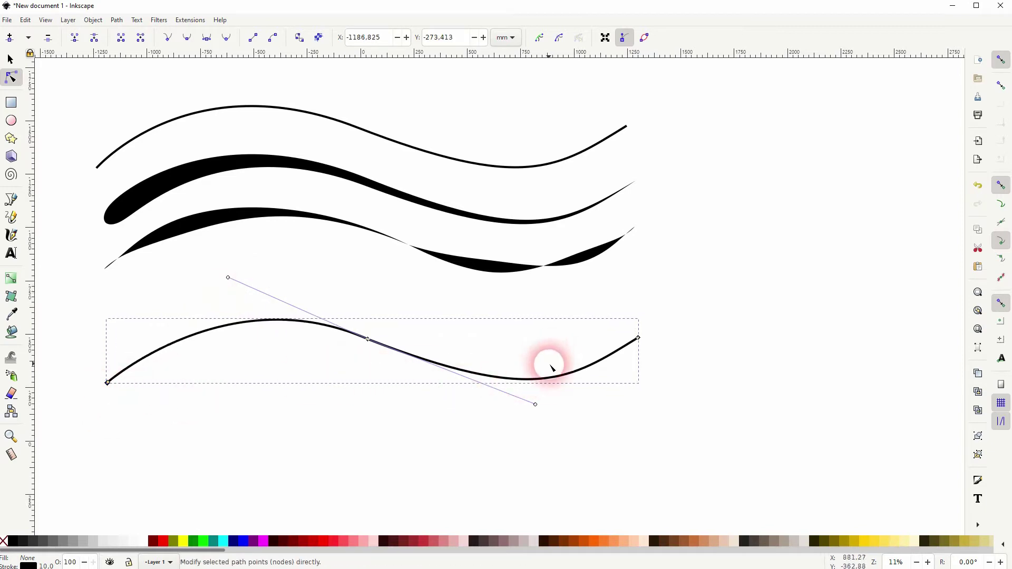
mouse_move(542, 384)
mouse_down()
mouse_move(533, 343)
mouse_move(541, 383)
mouse_up()
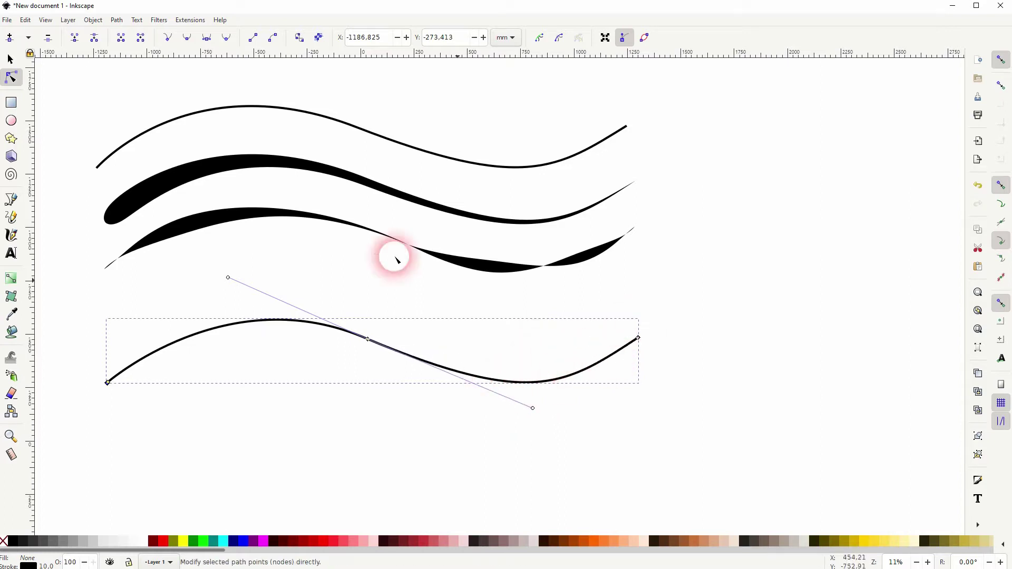
Add Power stroke to the bottom wavy path from Path > Path Effects
click(10, 59)
click(116, 19)
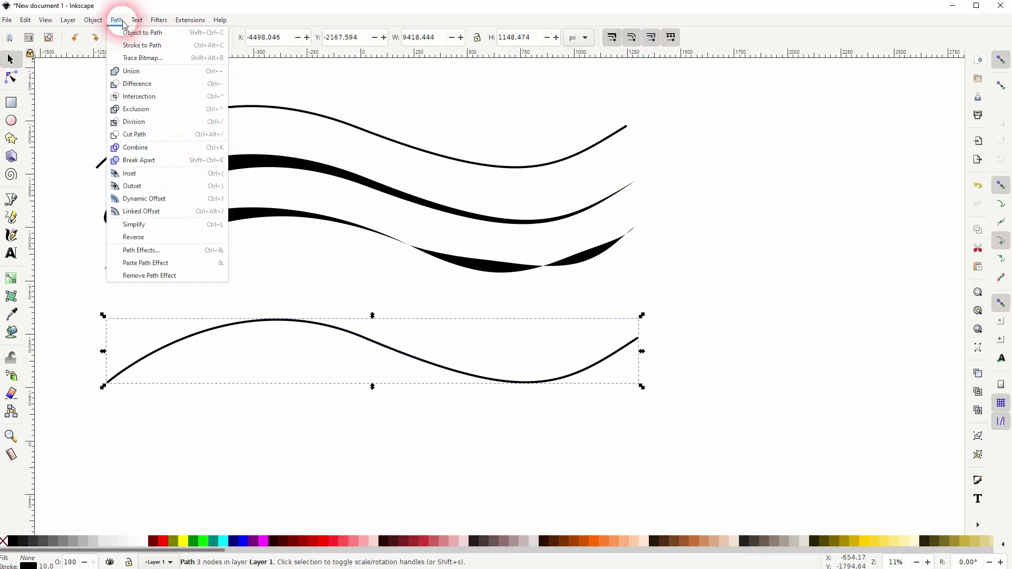
click(176, 250)
click(805, 114)
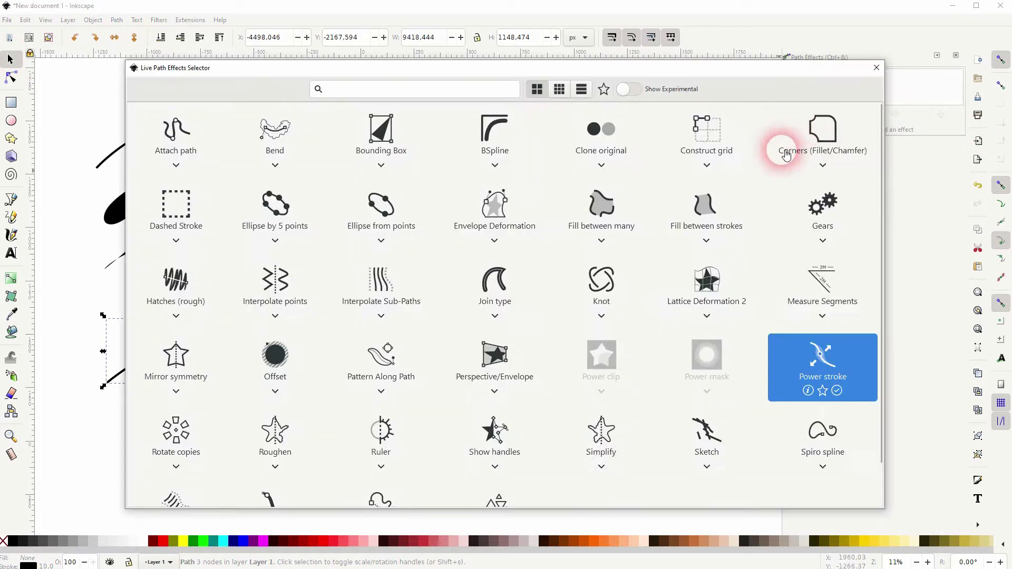
click(842, 360)
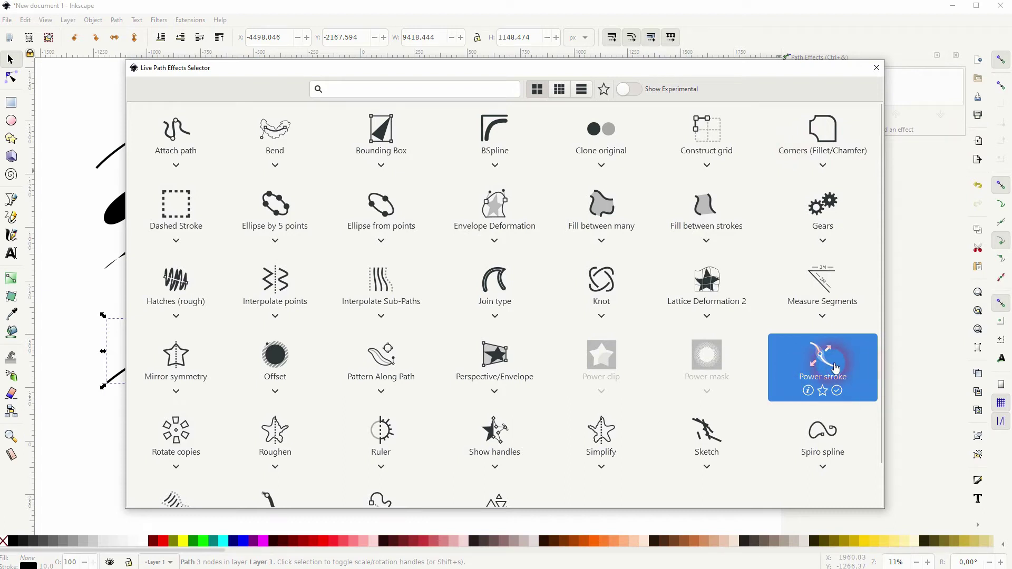
click(835, 366)
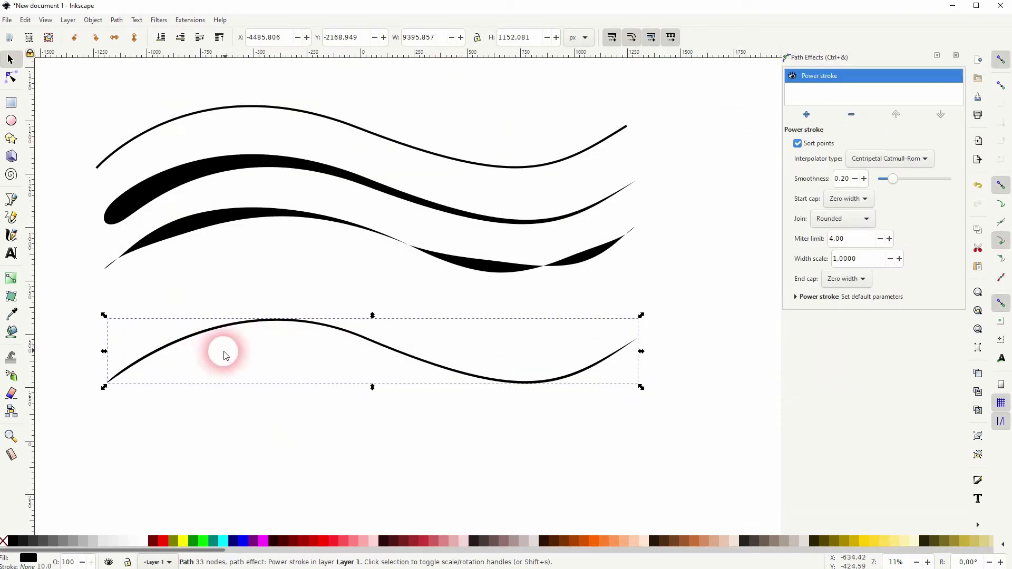
Drag the Power stroke width knots at the start, middle and right tail to thicken the stroke
click(17, 80)
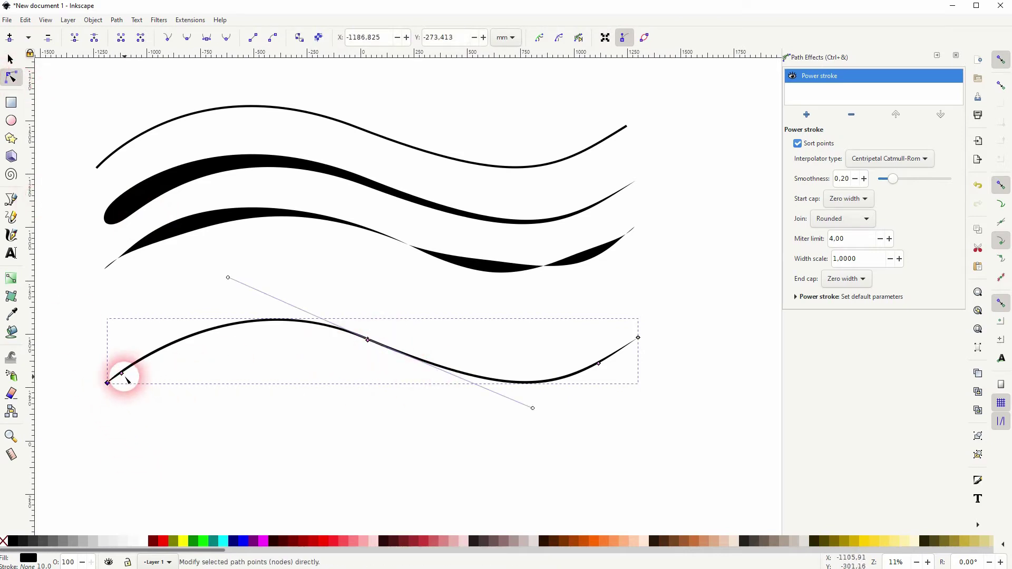
mouse_move(122, 374)
mouse_down()
mouse_move(149, 394)
mouse_move(136, 374)
mouse_up()
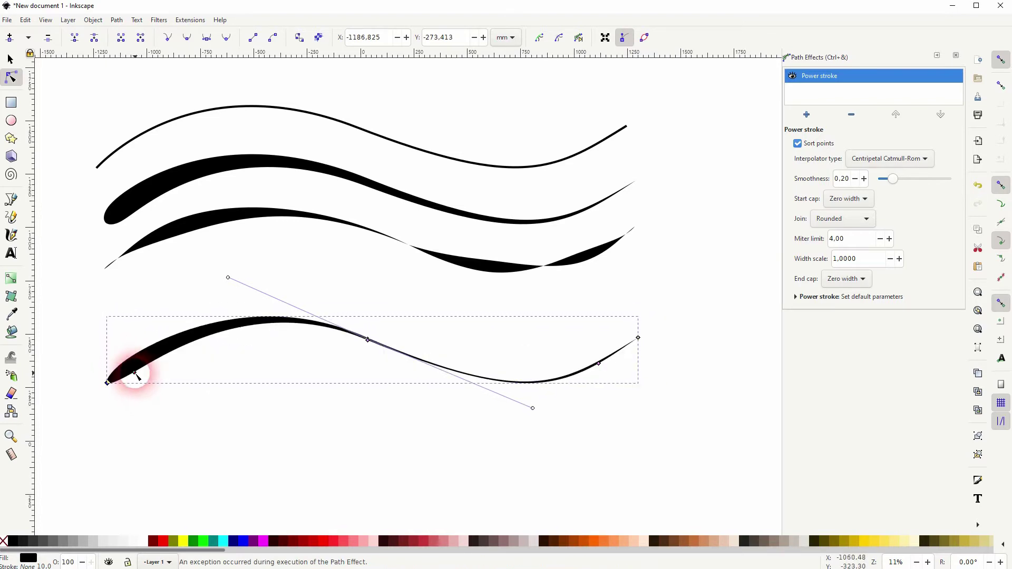
click(368, 340)
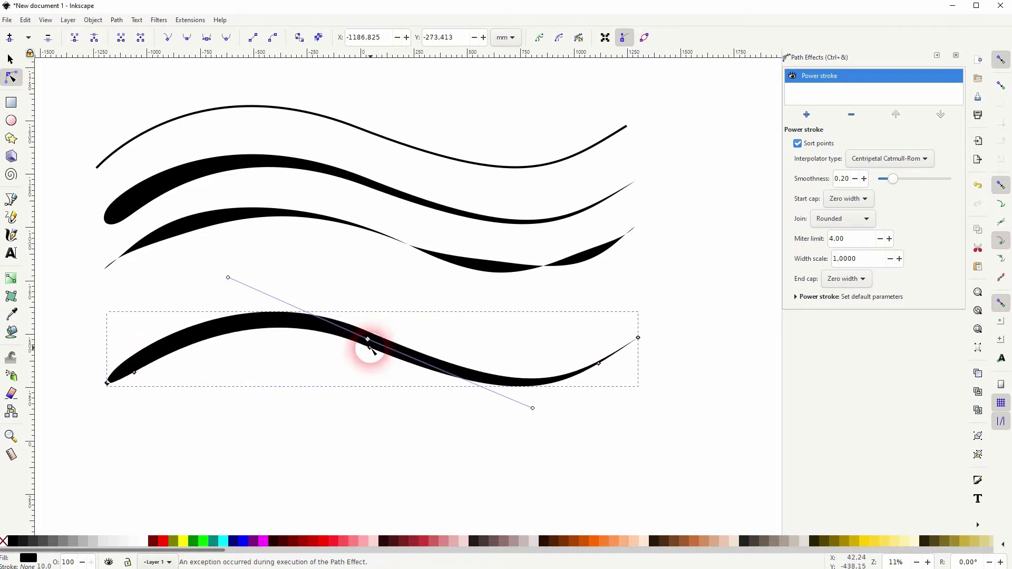
mouse_move(371, 350)
mouse_down()
mouse_move(373, 362)
mouse_move(366, 339)
mouse_move(380, 327)
mouse_move(369, 354)
mouse_up()
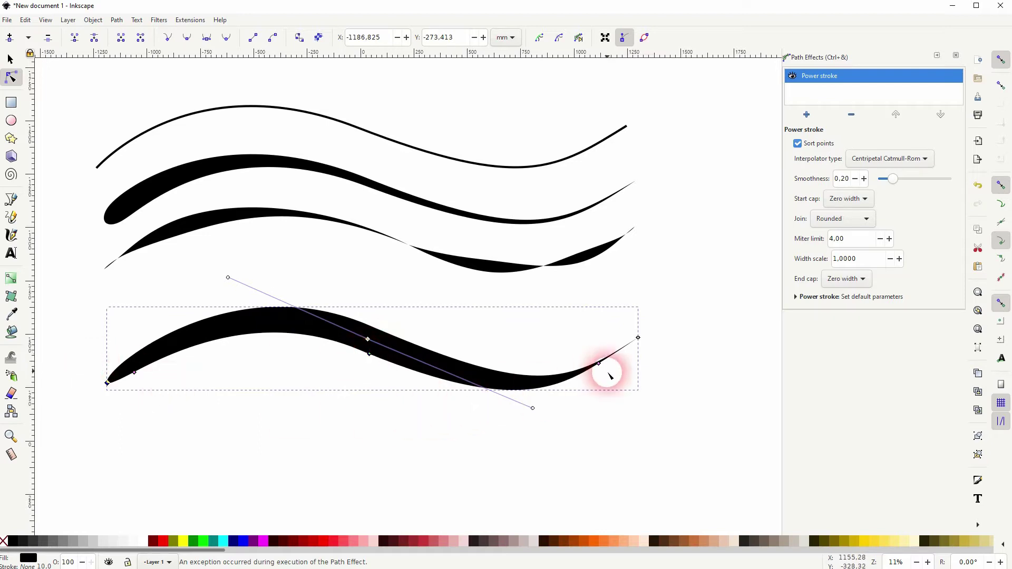
click(637, 338)
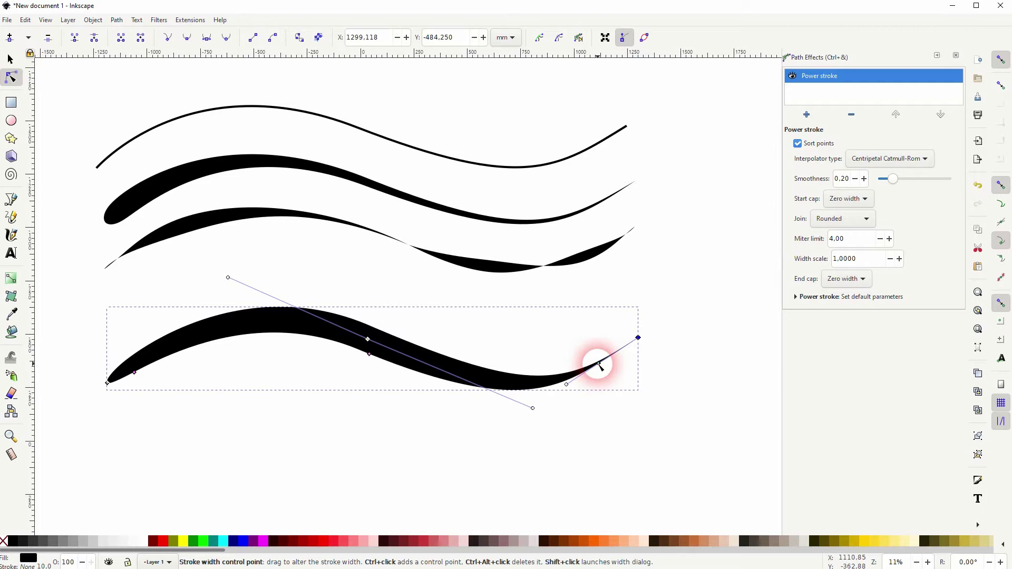
drag(599, 364, 605, 368)
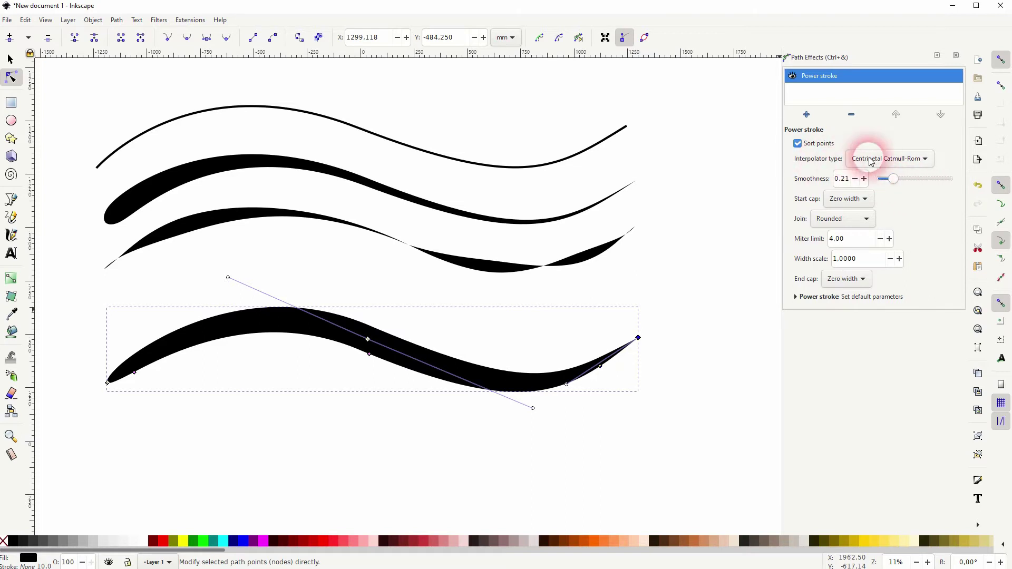
Try CubicBezierFit, Linear and SpiroInterpolator width interpolation, settling back on Centripetal Catmull-Rom
click(909, 158)
click(884, 176)
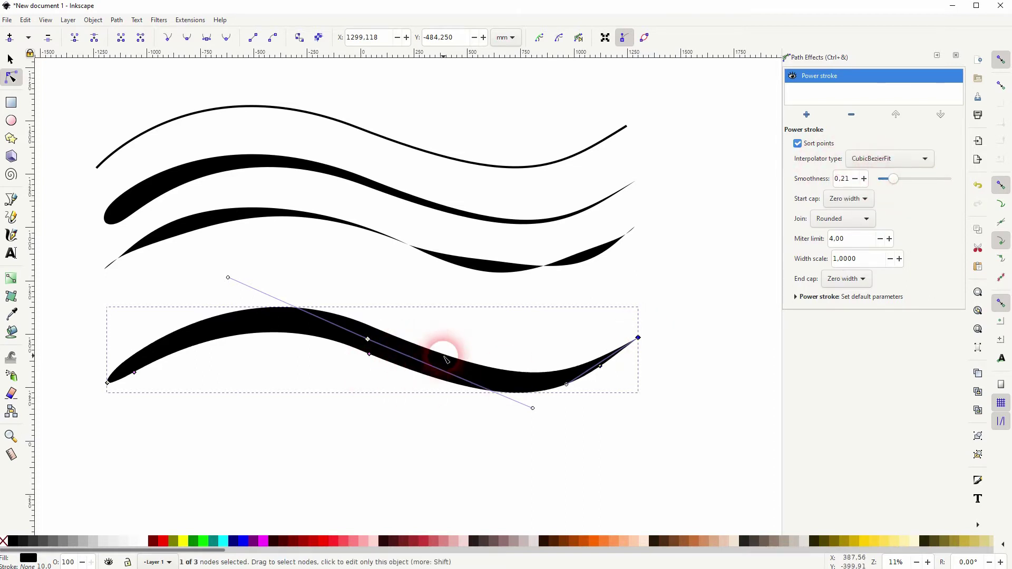
click(862, 159)
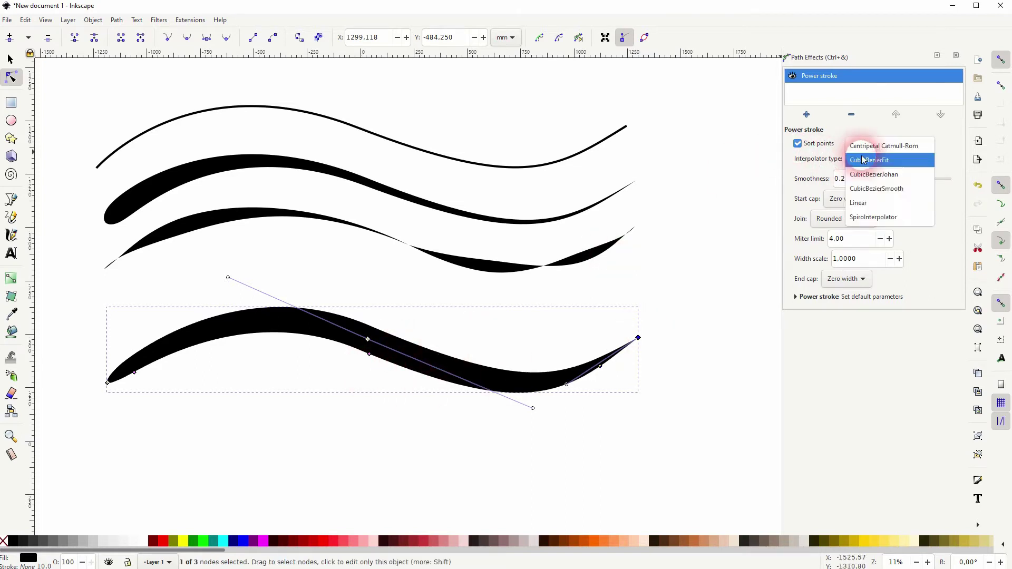
click(890, 203)
click(375, 369)
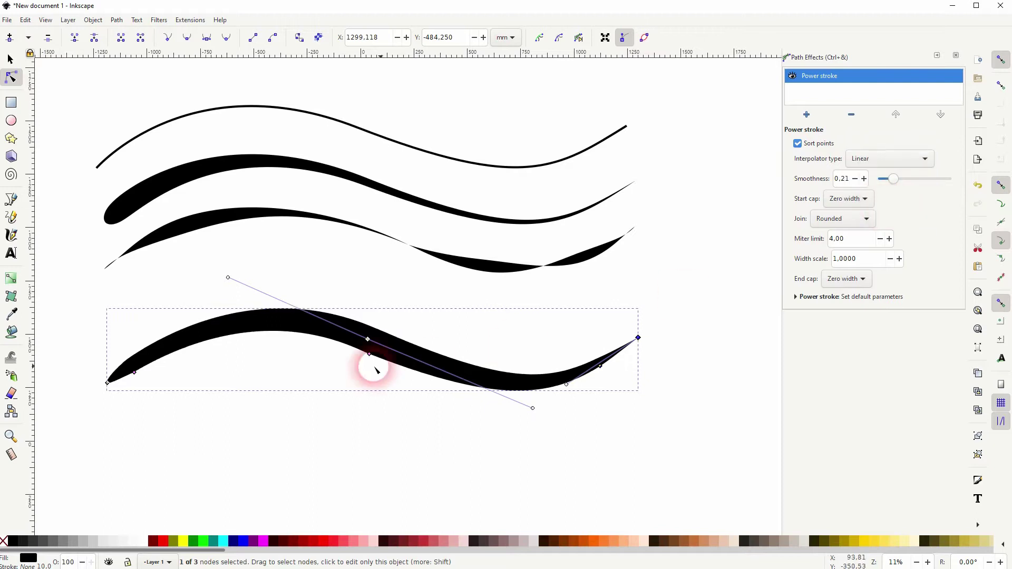
click(860, 159)
click(879, 176)
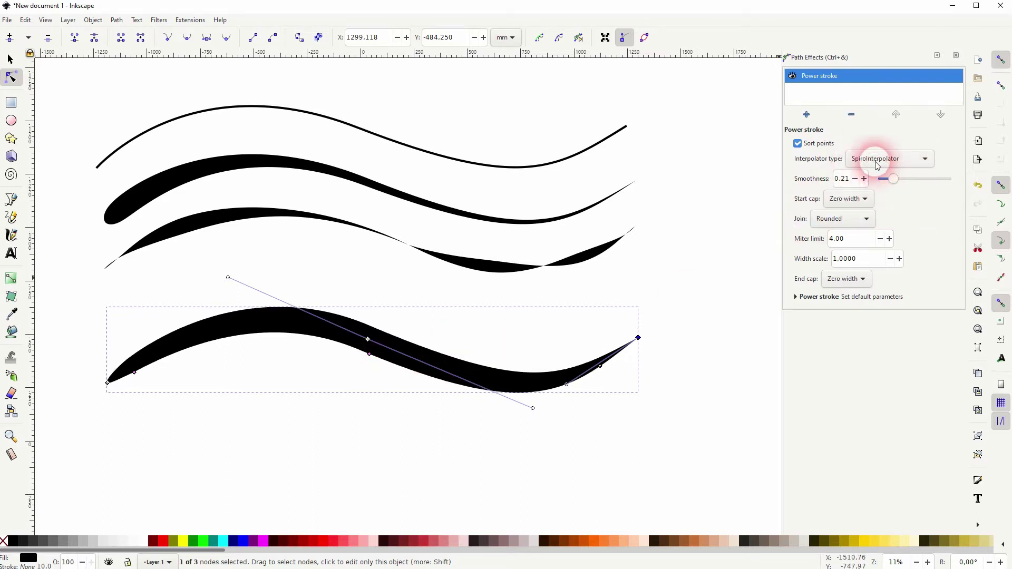
click(877, 165)
click(885, 87)
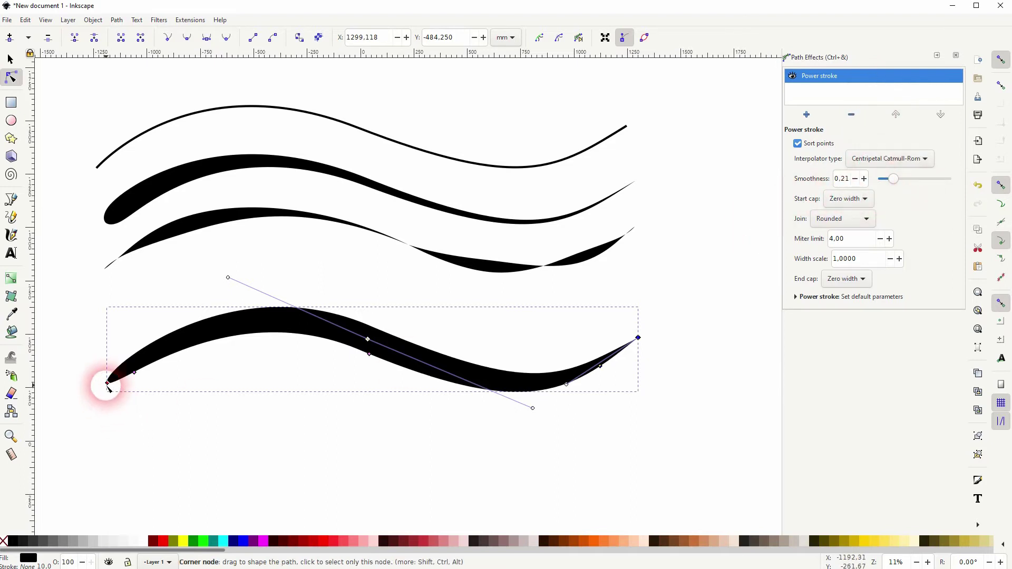
Set the Power stroke start cap to Butt and the end cap to Round
click(858, 198)
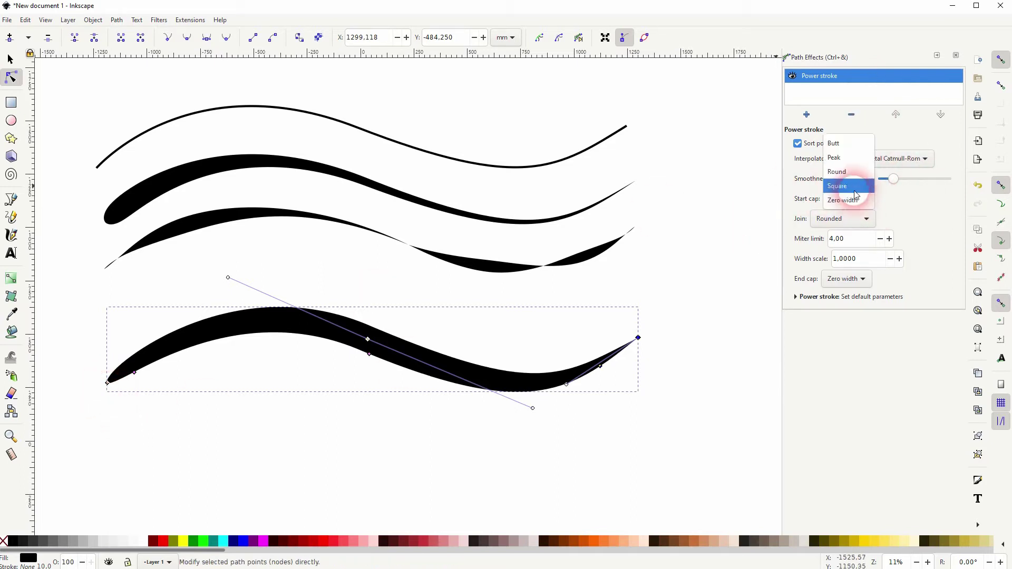
click(835, 144)
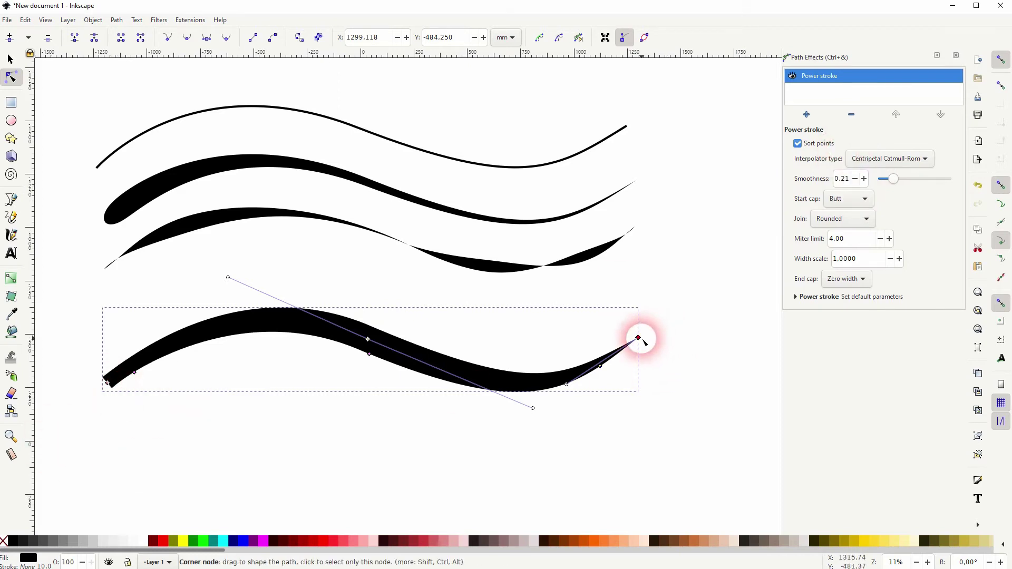
click(867, 278)
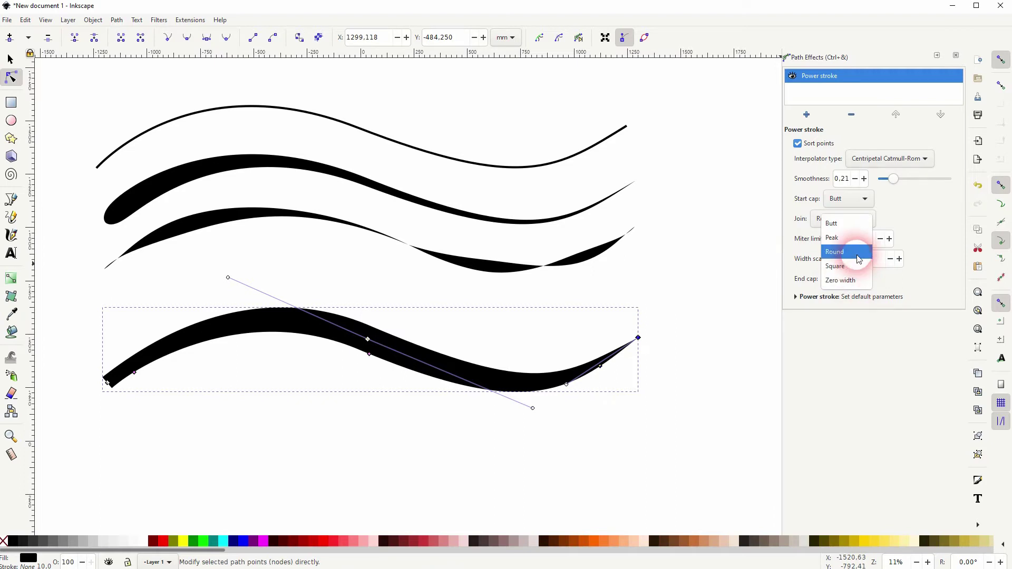
click(858, 259)
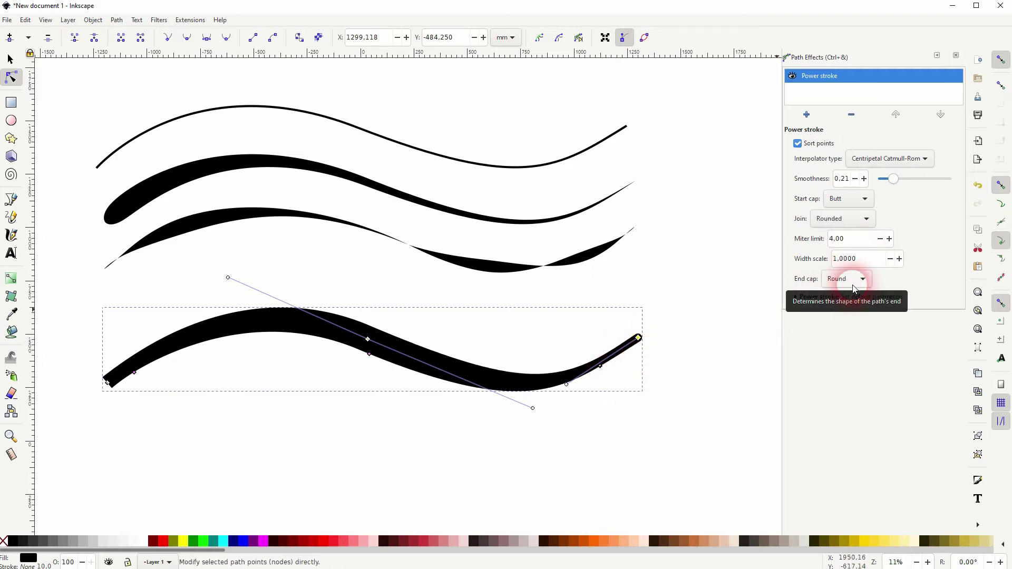
Adjust the Width scale up and back down until it reads 0.4000
click(869, 257)
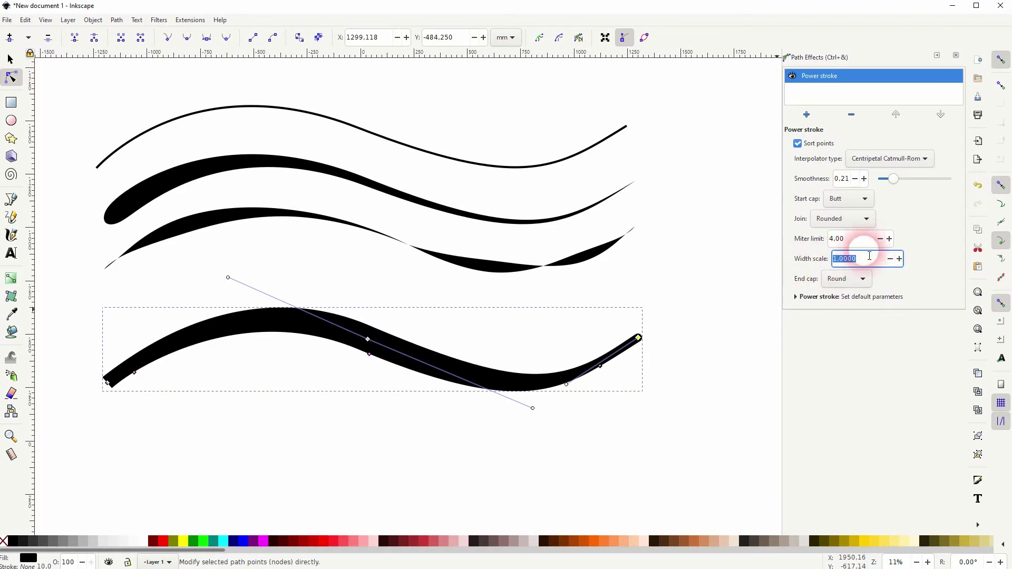
click(900, 259)
click(869, 262)
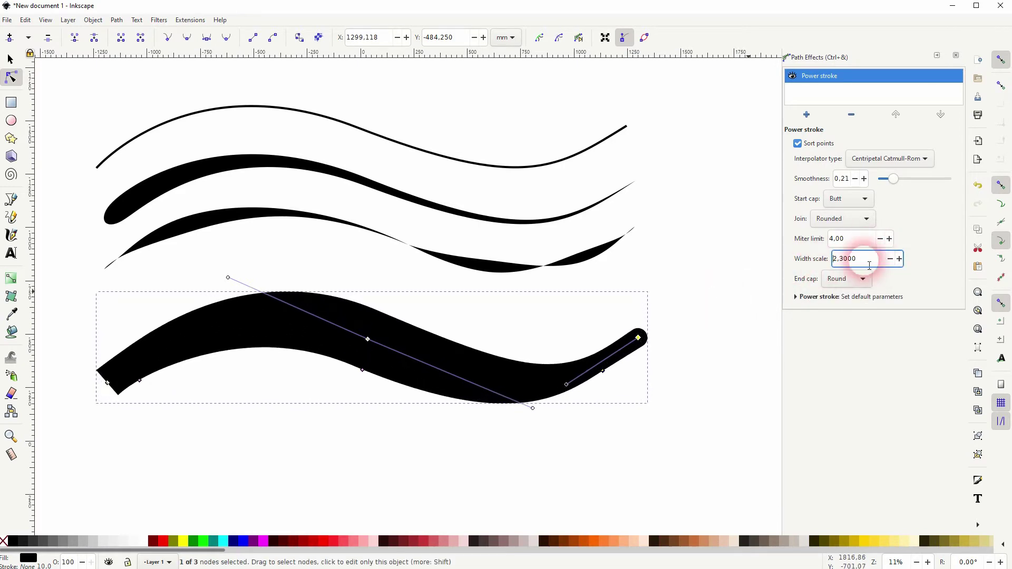
click(890, 260)
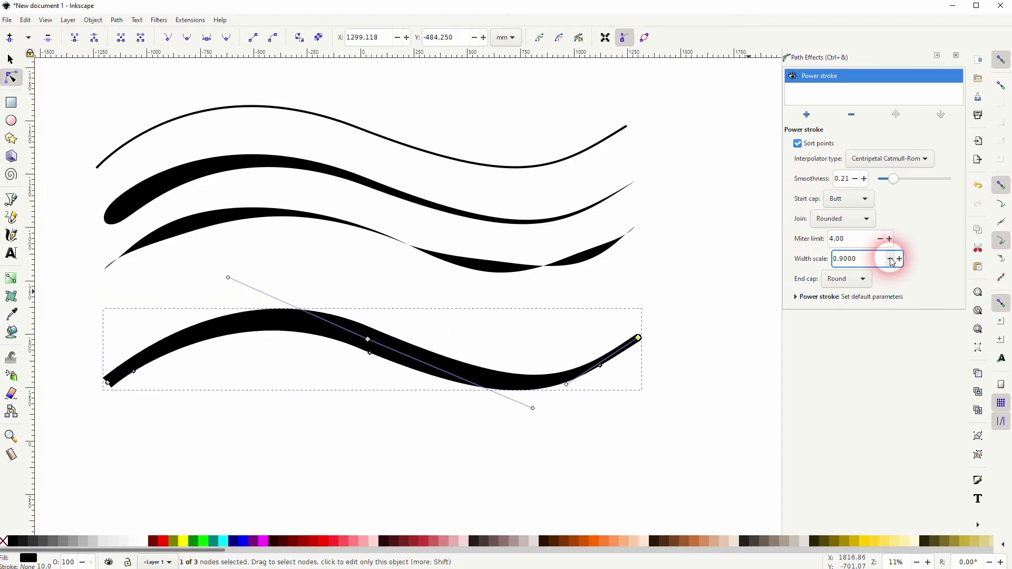
click(889, 259)
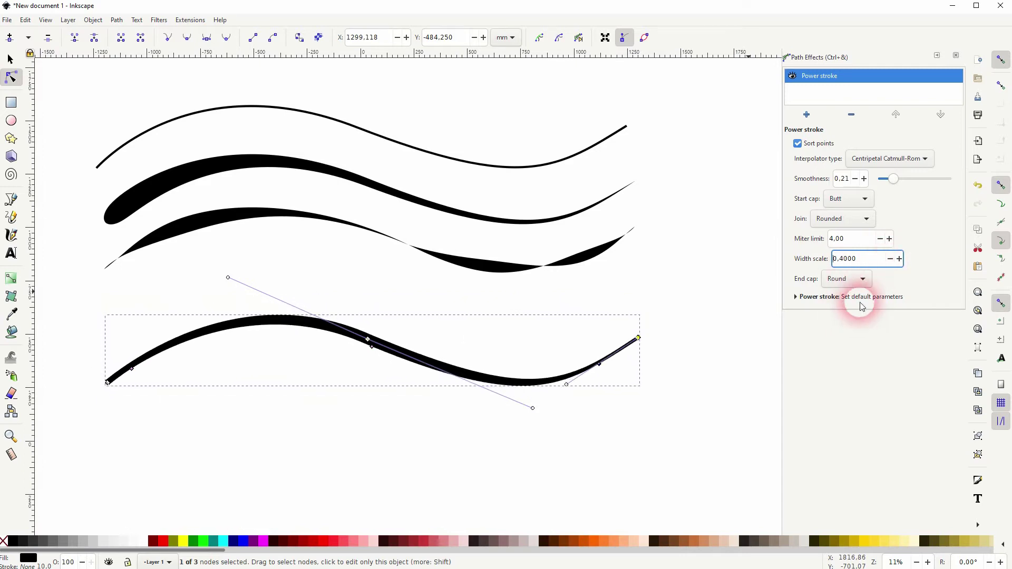
Check the Join type and keep it set to Rounded
click(835, 219)
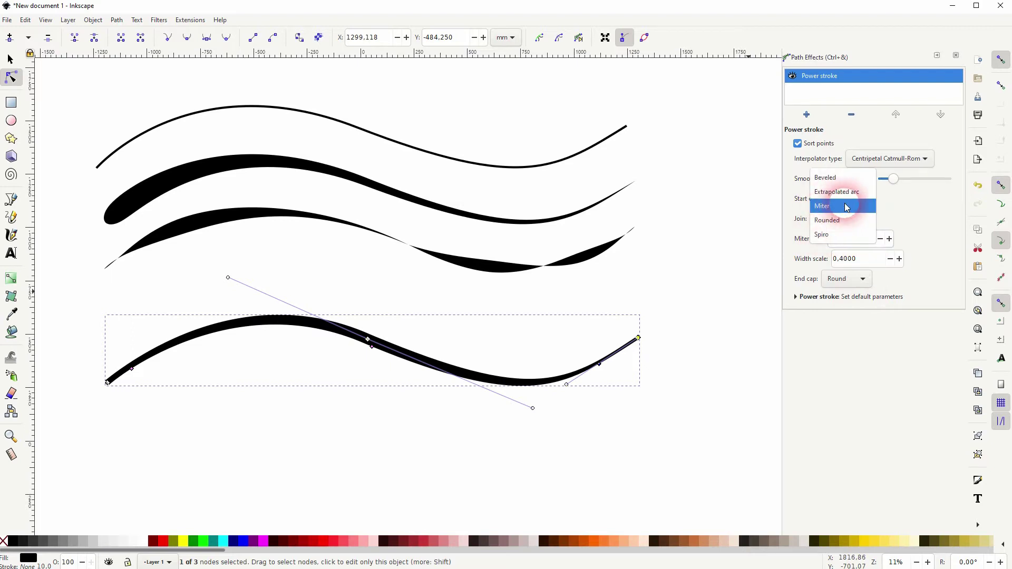
click(942, 235)
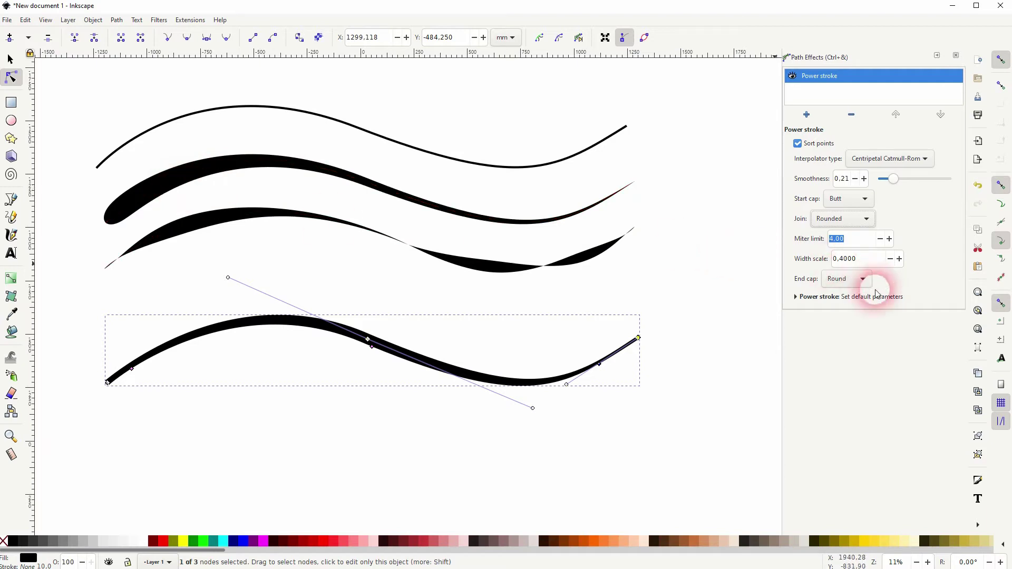
click(839, 217)
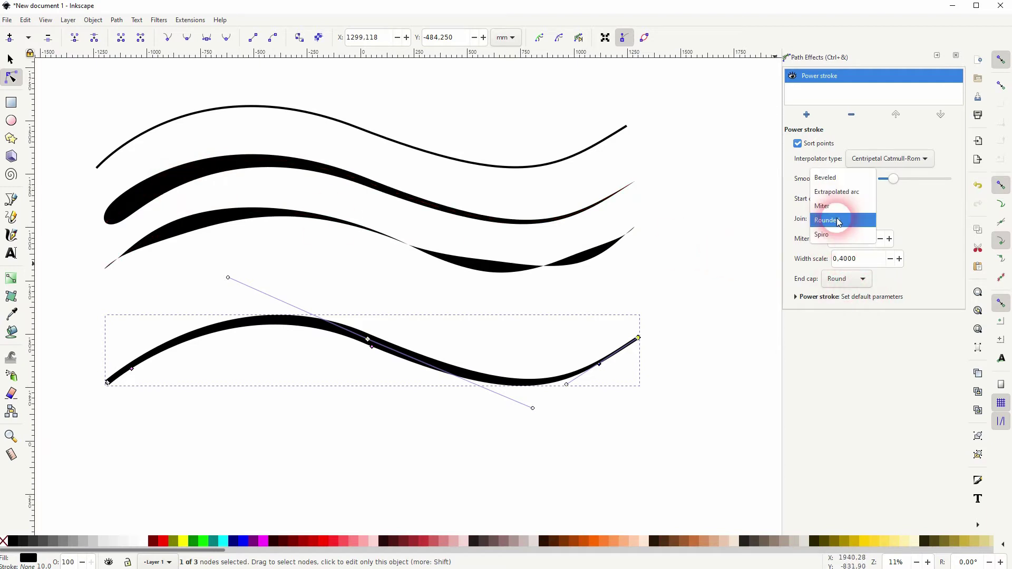
click(840, 220)
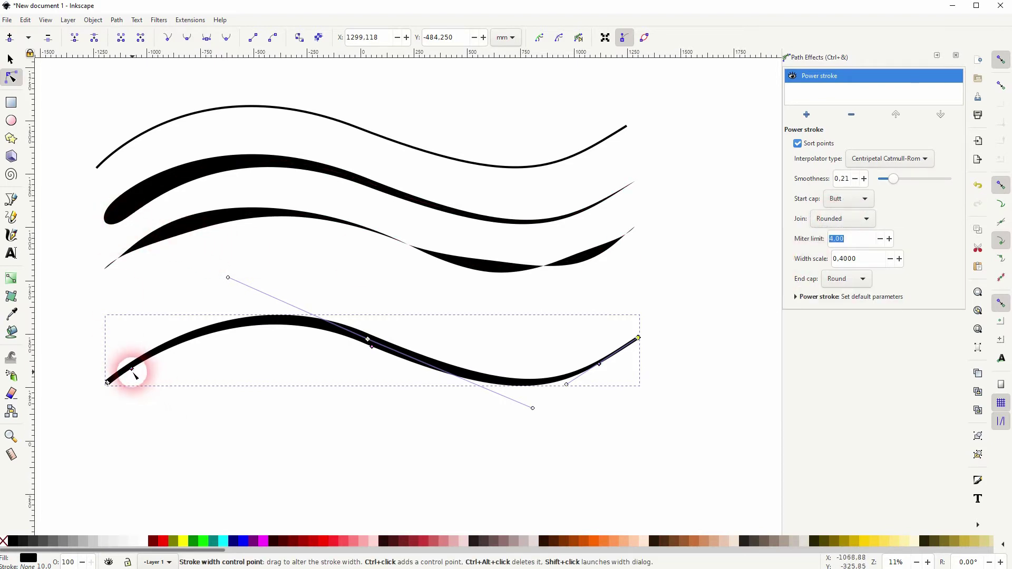
Thicken the stroke's start and set the Start cap to Round
drag(134, 372, 141, 373)
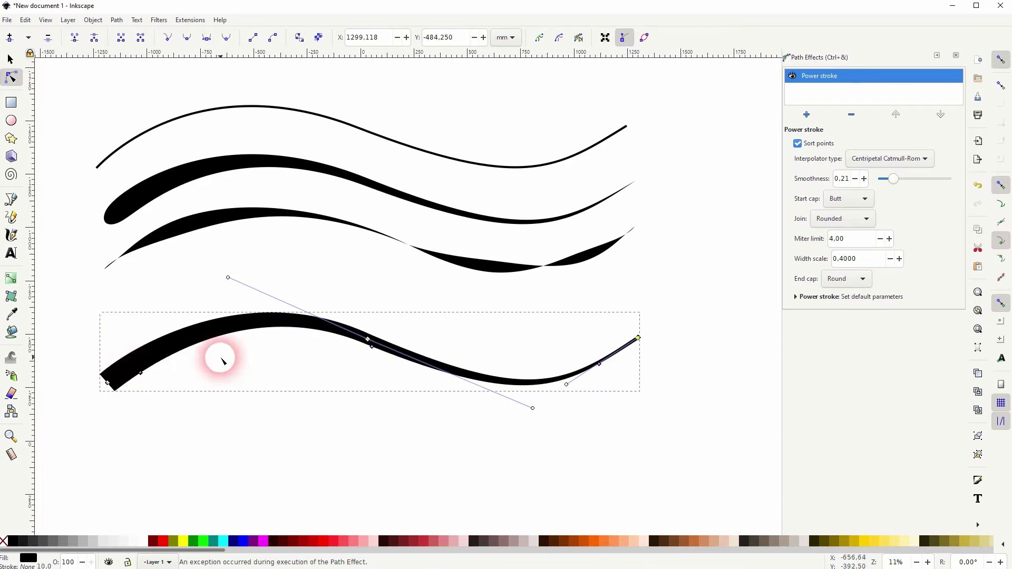
click(843, 200)
click(842, 199)
click(843, 199)
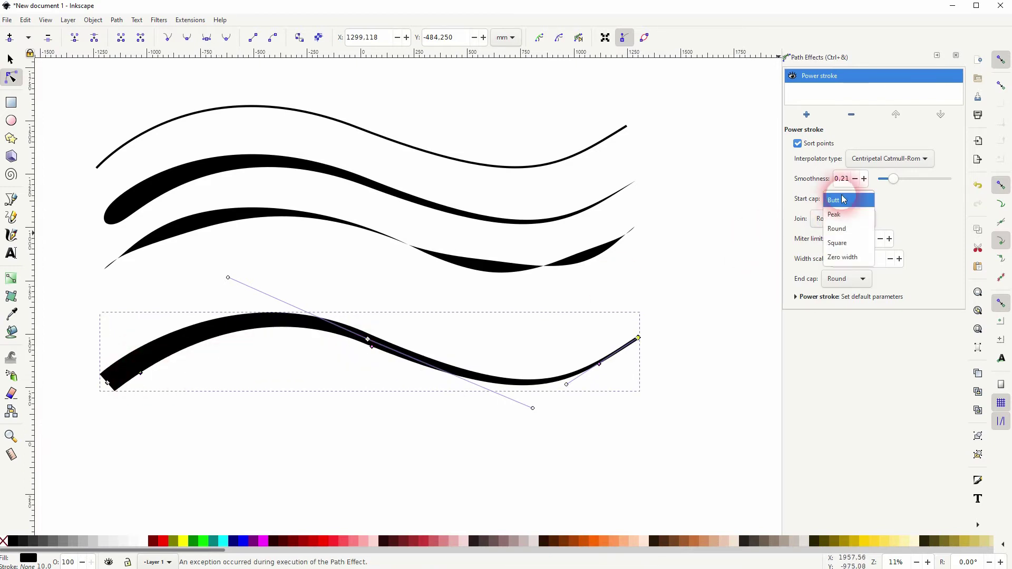
click(846, 232)
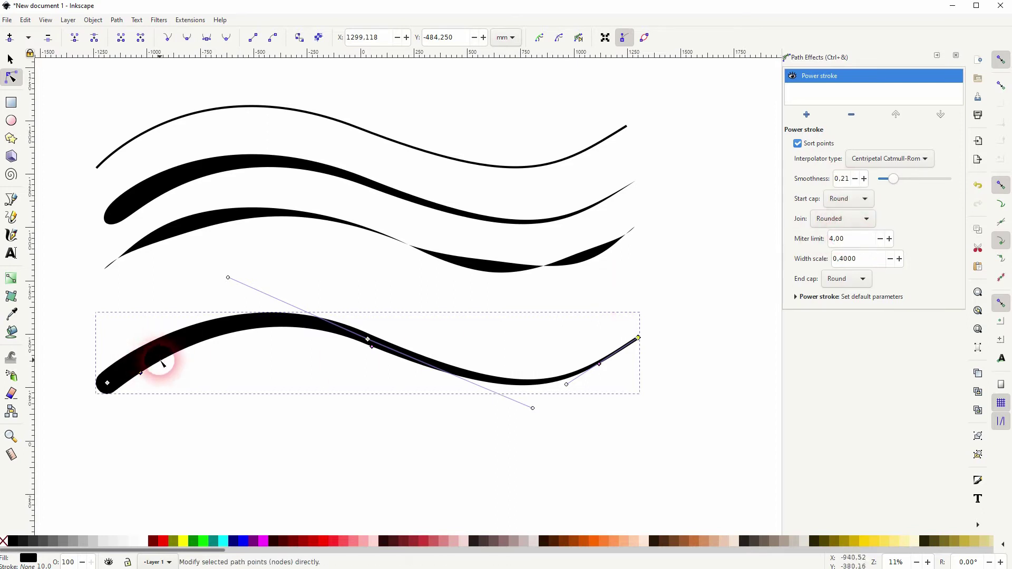
Reshape the width points along the first hump and right tail, and set the End cap to Zero width
drag(140, 372, 353, 365)
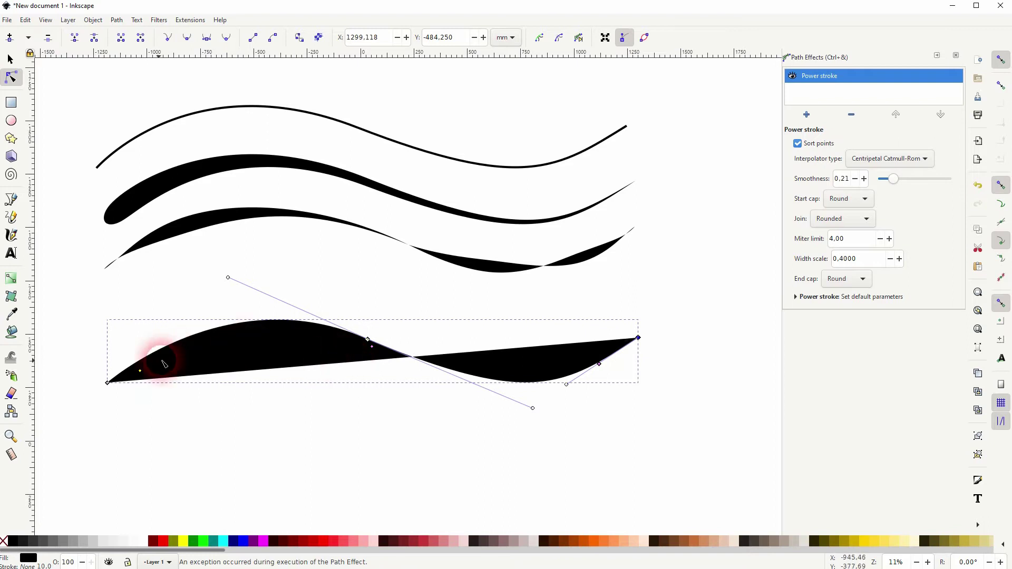
mouse_move(164, 364)
mouse_down()
mouse_move(137, 368)
mouse_move(142, 380)
mouse_up()
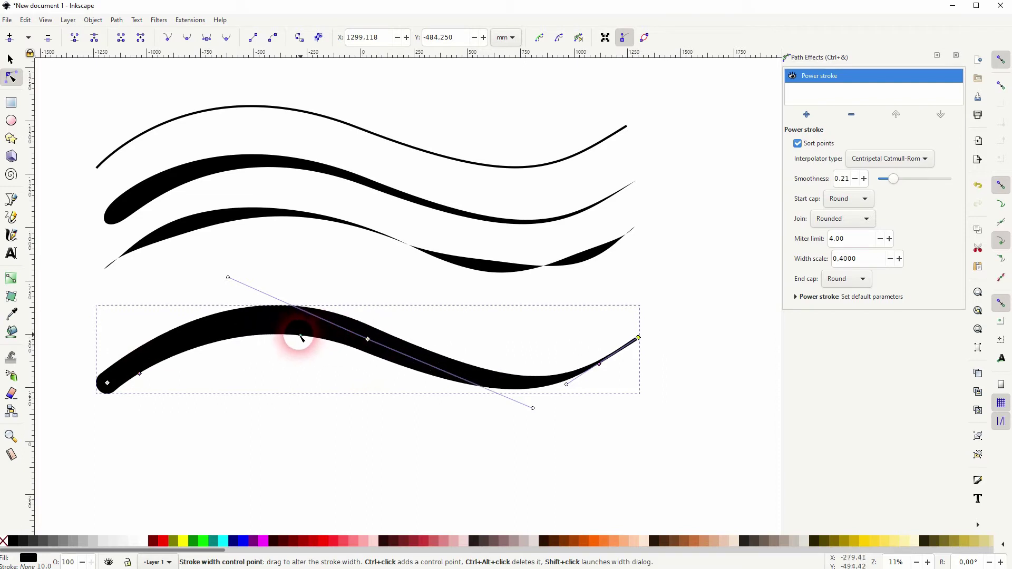
drag(287, 329, 290, 328)
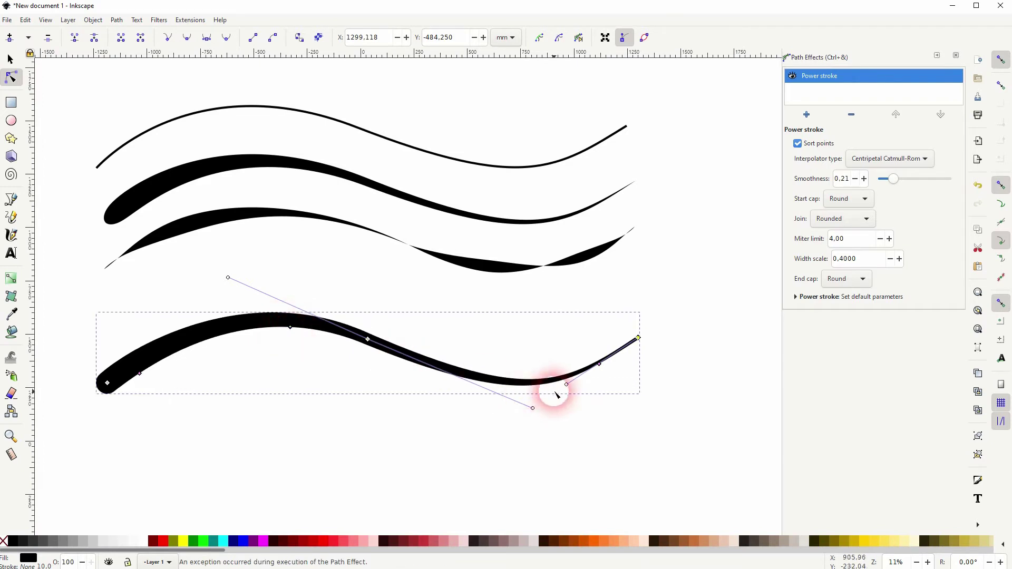
mouse_move(599, 365)
mouse_down()
mouse_move(564, 368)
mouse_move(543, 389)
mouse_up()
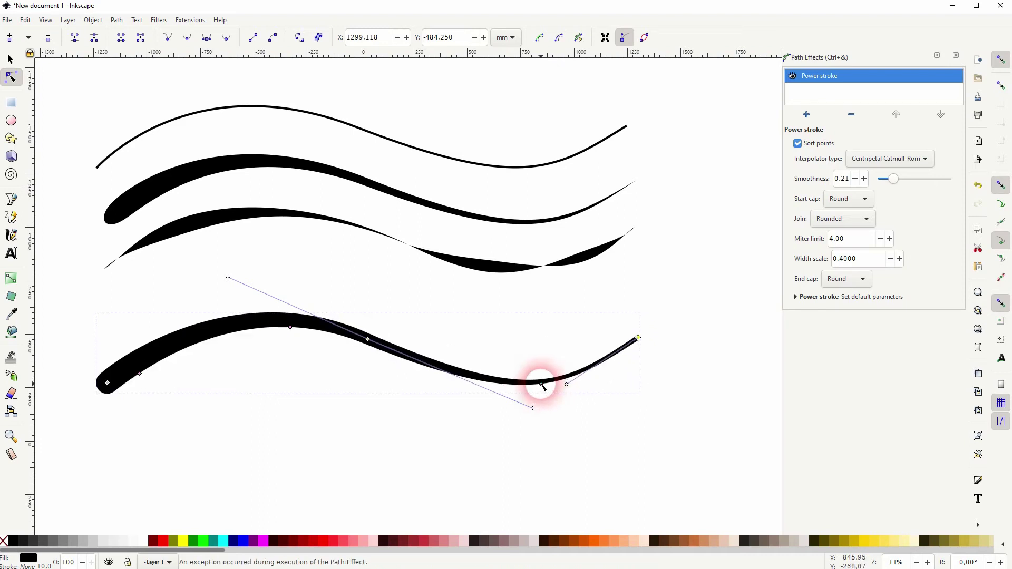
click(843, 279)
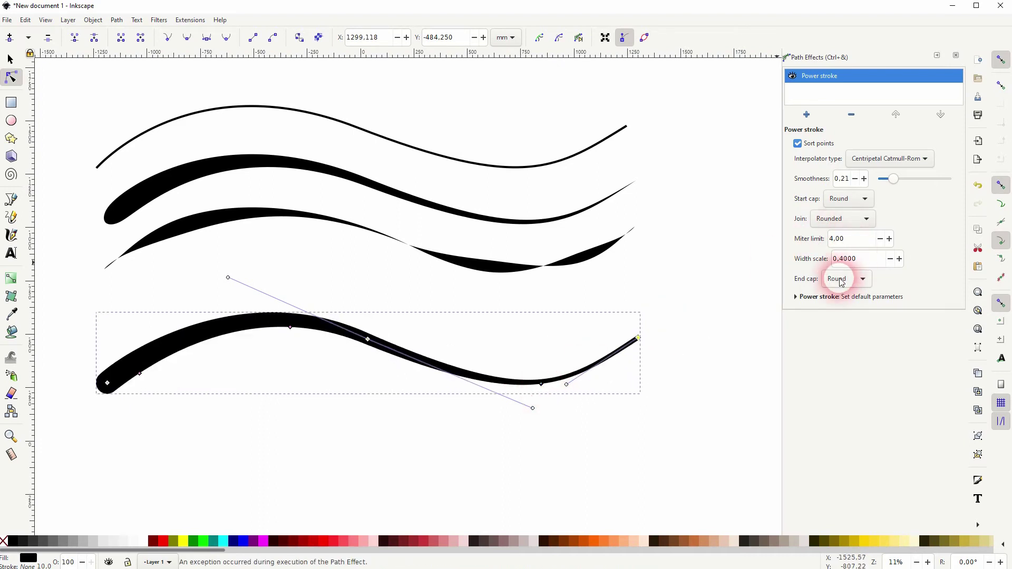
click(846, 309)
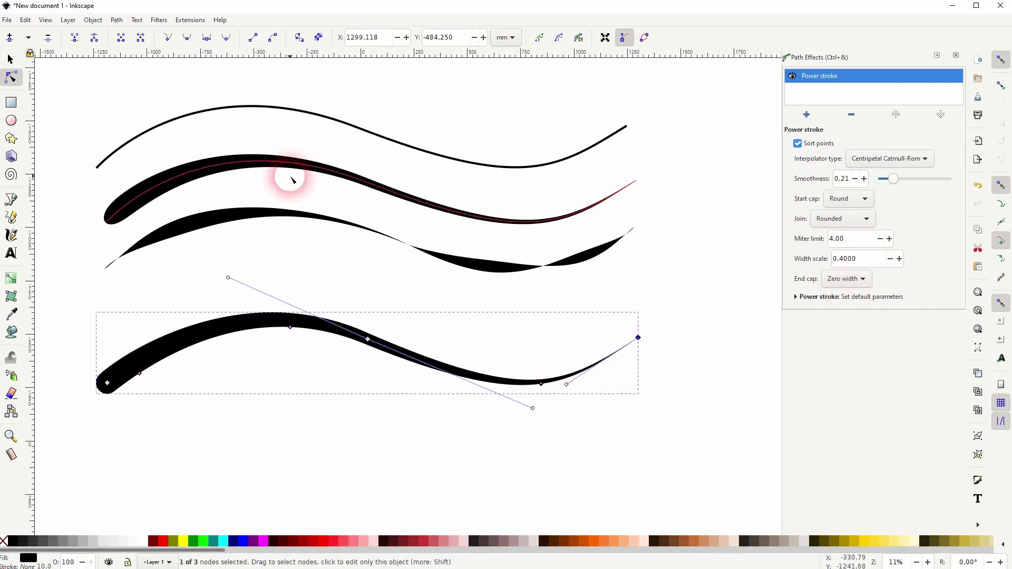
Move the bottom Power stroke up and slightly to the right
click(10, 59)
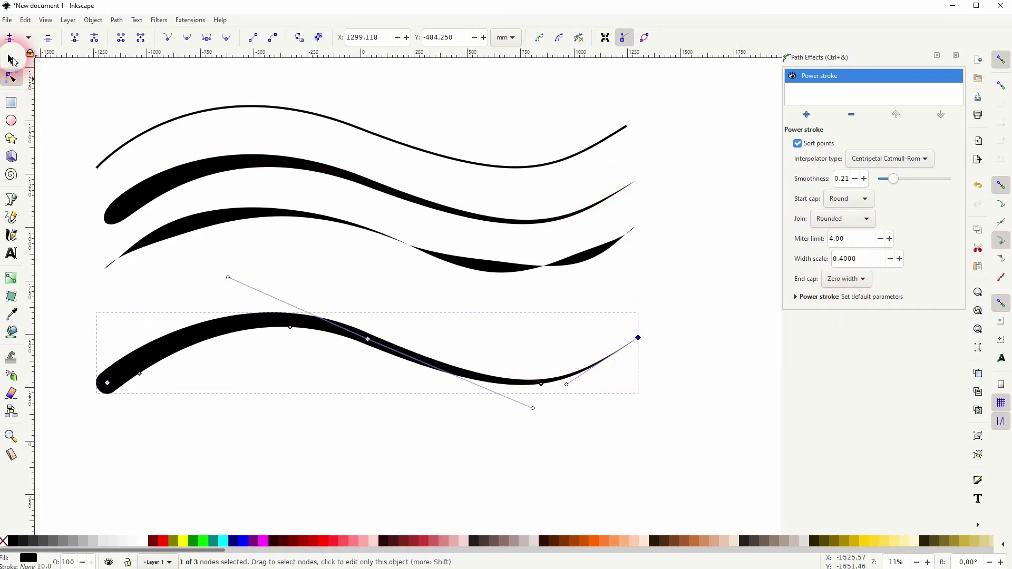
click(700, 377)
mouse_move(254, 322)
mouse_down()
mouse_move(281, 291)
mouse_move(261, 291)
mouse_up()
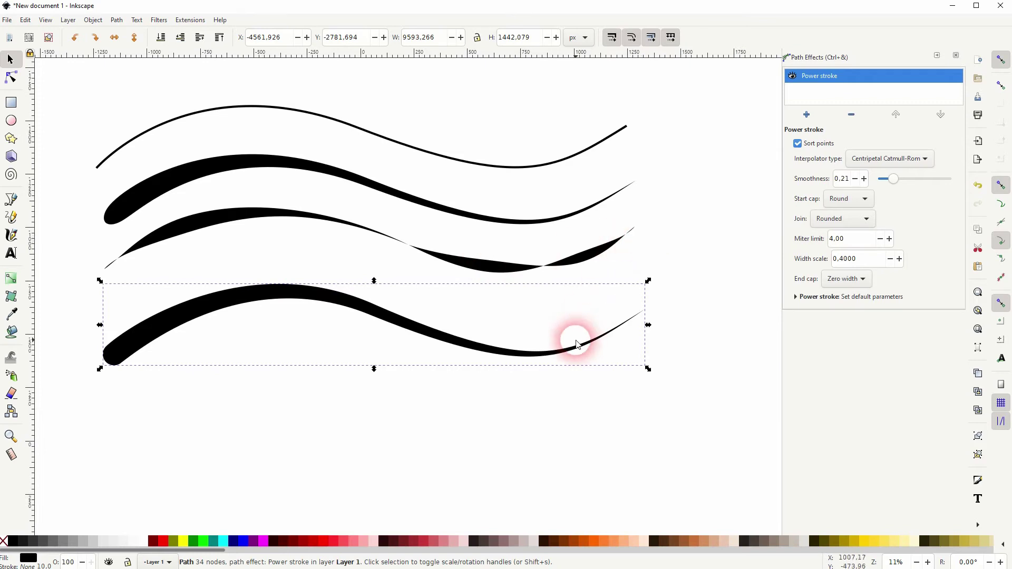
click(10, 77)
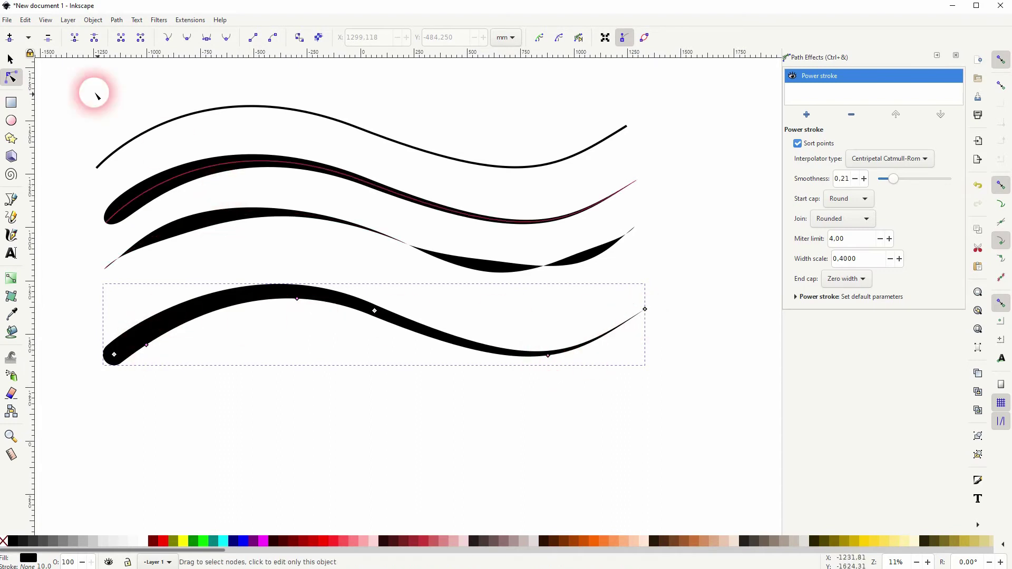
click(11, 61)
Move the thin top stroke below the others and apply Power stroke to it
click(371, 132)
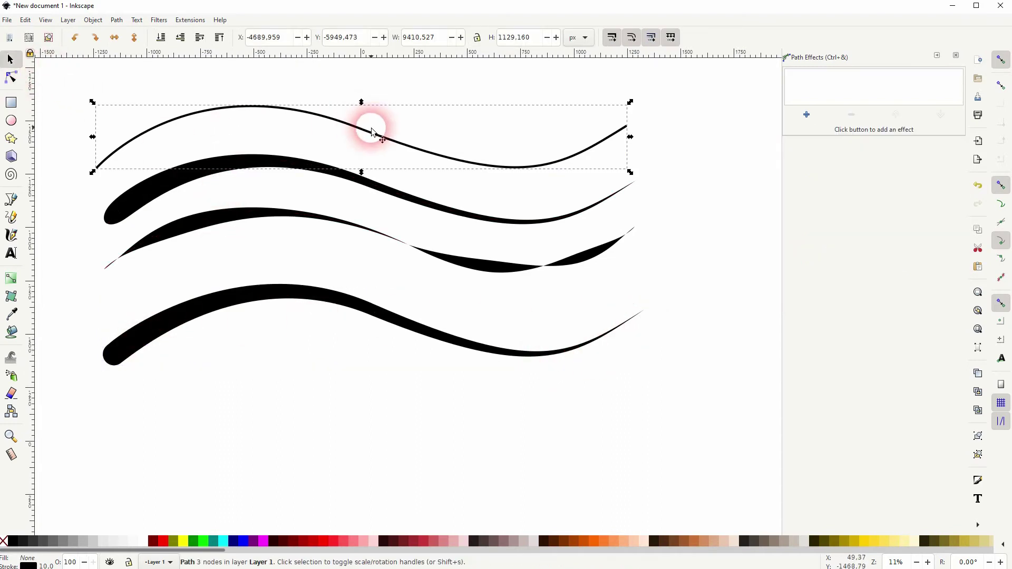
mouse_move(369, 132)
mouse_down()
mouse_move(429, 448)
mouse_move(440, 425)
mouse_up()
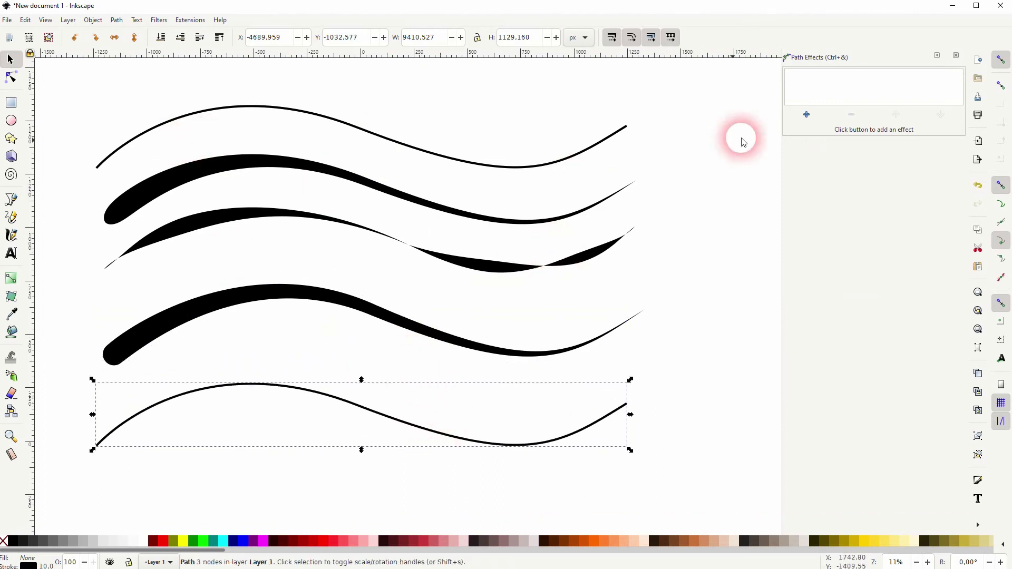
click(806, 115)
click(816, 358)
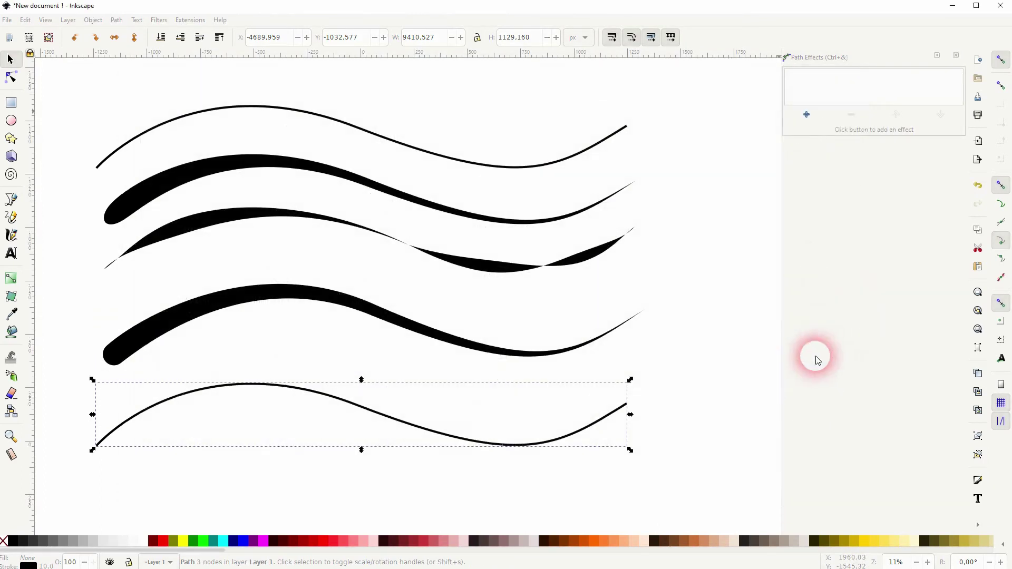
Nudge this new bottom curve up slightly and deselect it
click(11, 78)
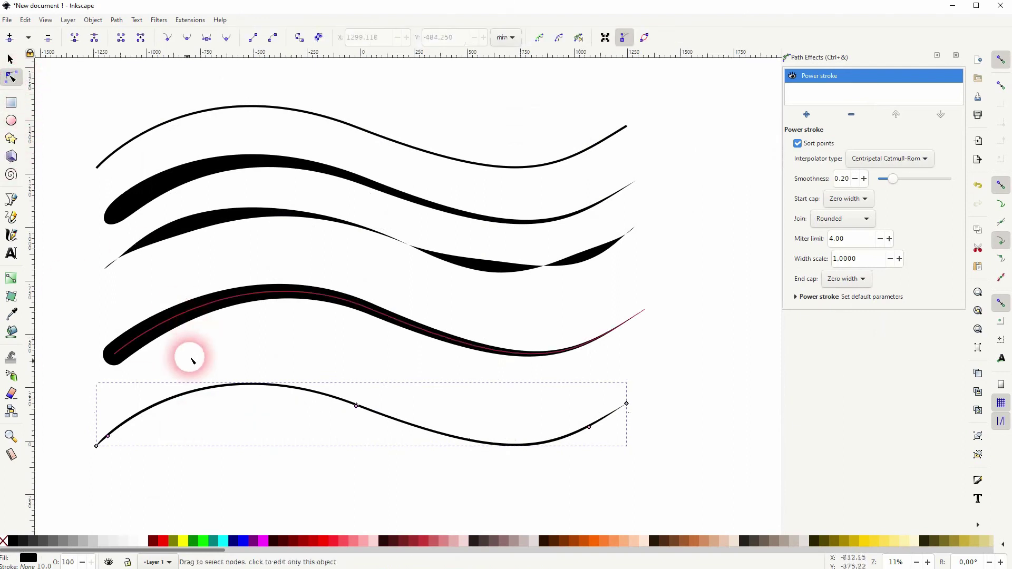
click(601, 433)
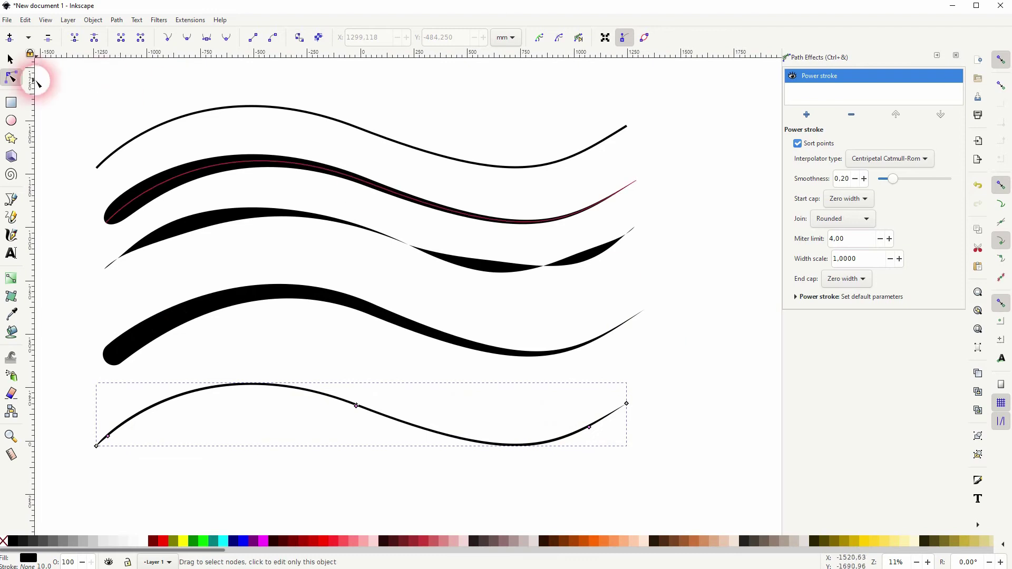
click(10, 59)
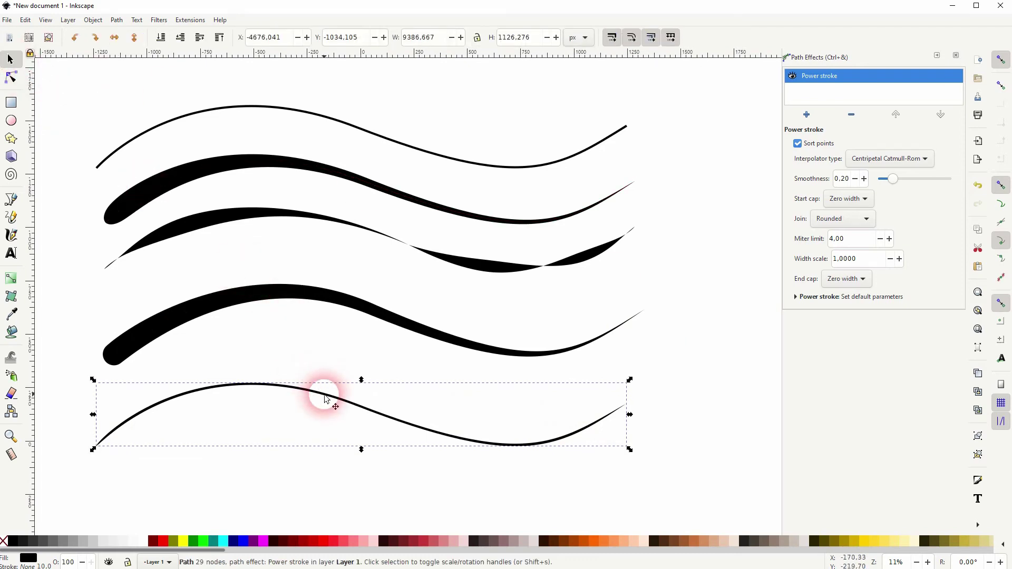
drag(325, 399, 325, 383)
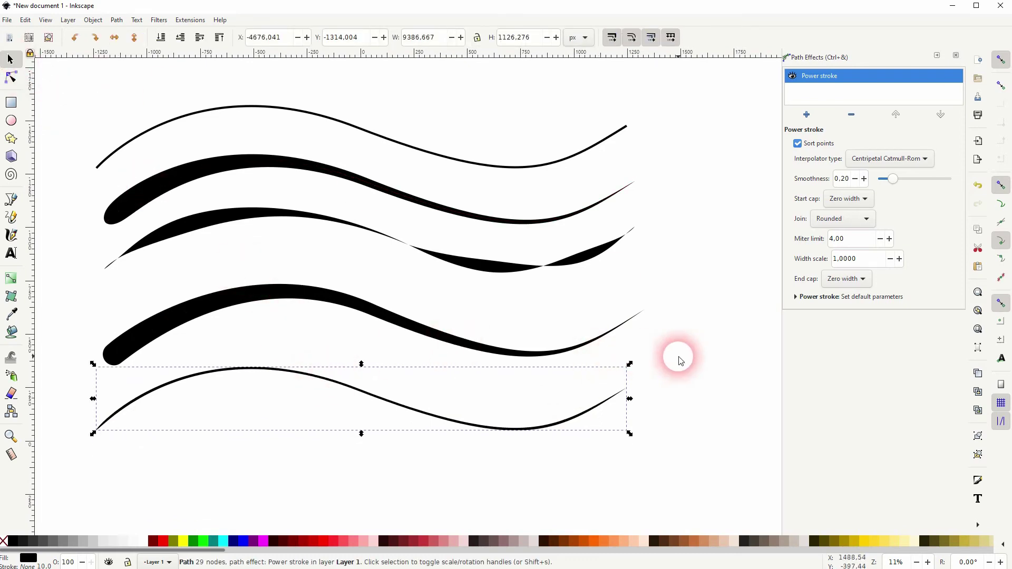
click(630, 354)
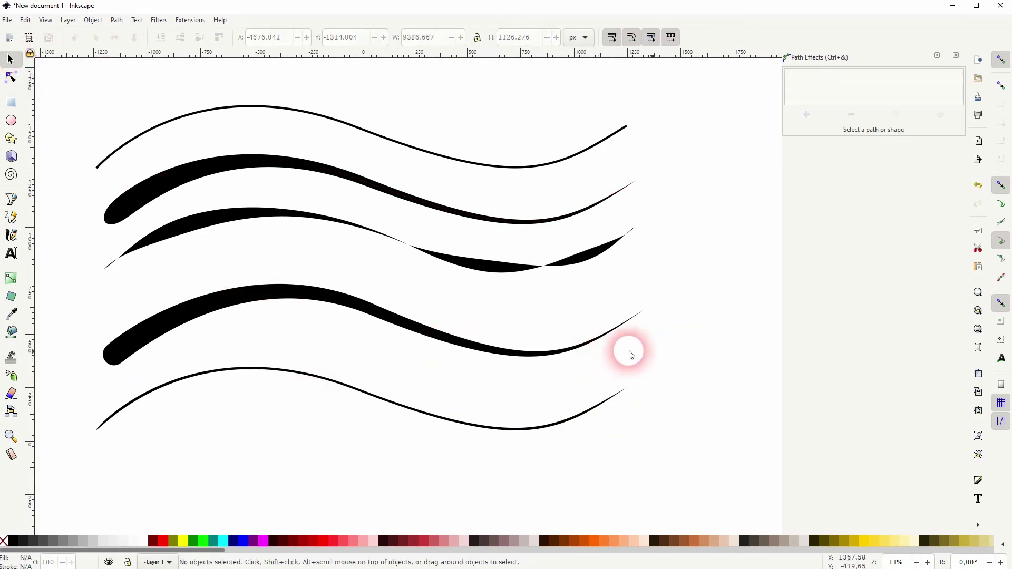
Draw a two-node Bezier curve tracing the left half of the bottom wavy line
click(11, 201)
click(96, 430)
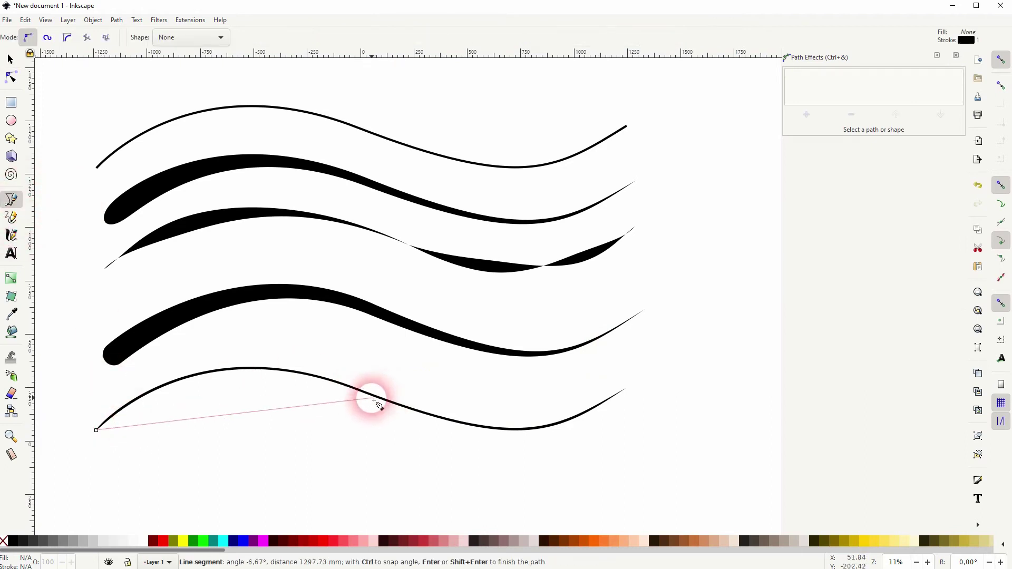
drag(358, 389, 541, 452)
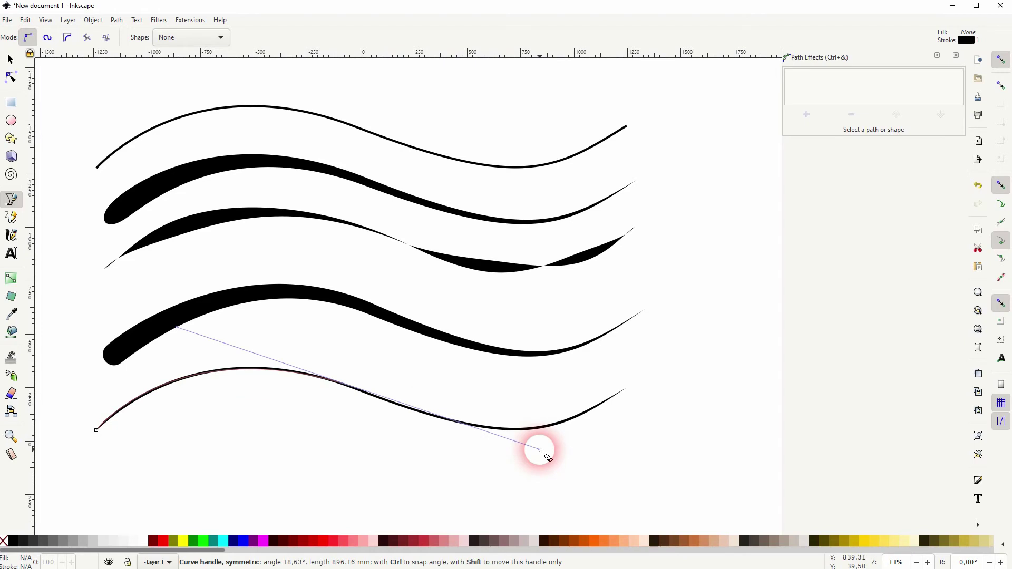
click(10, 60)
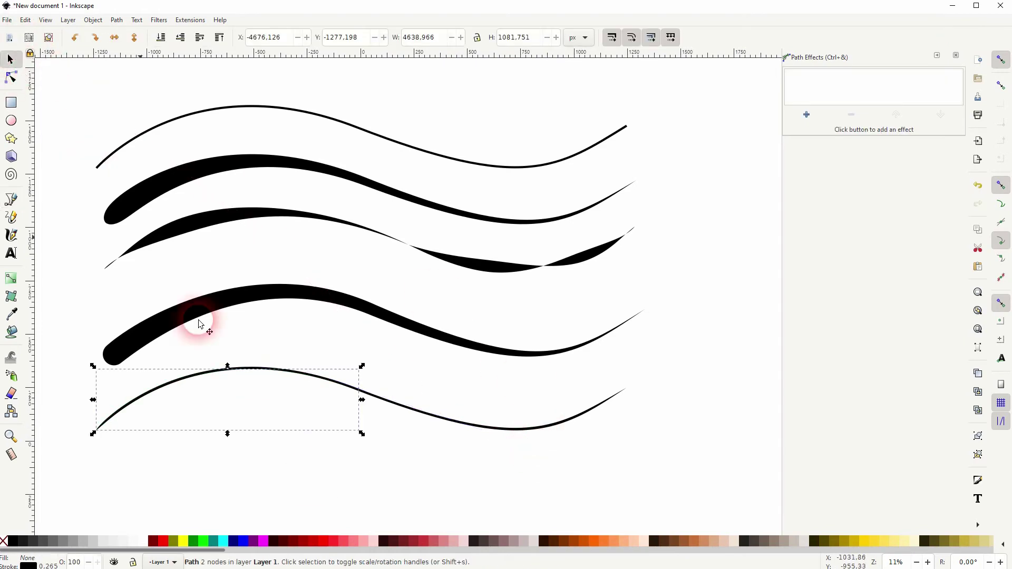
click(331, 475)
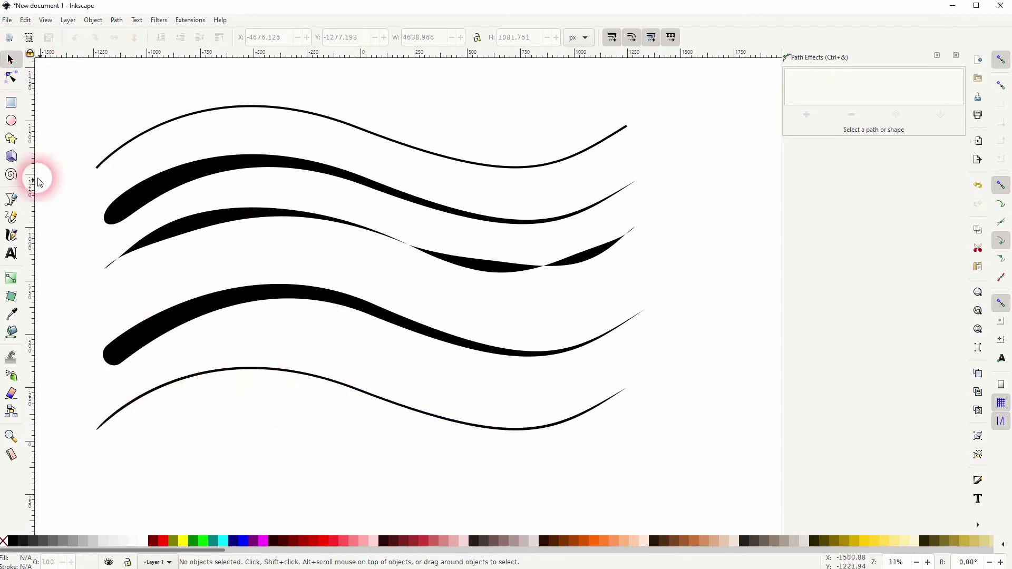
Draw a second two-node curve tracing the right half of the bottom wavy line
click(11, 200)
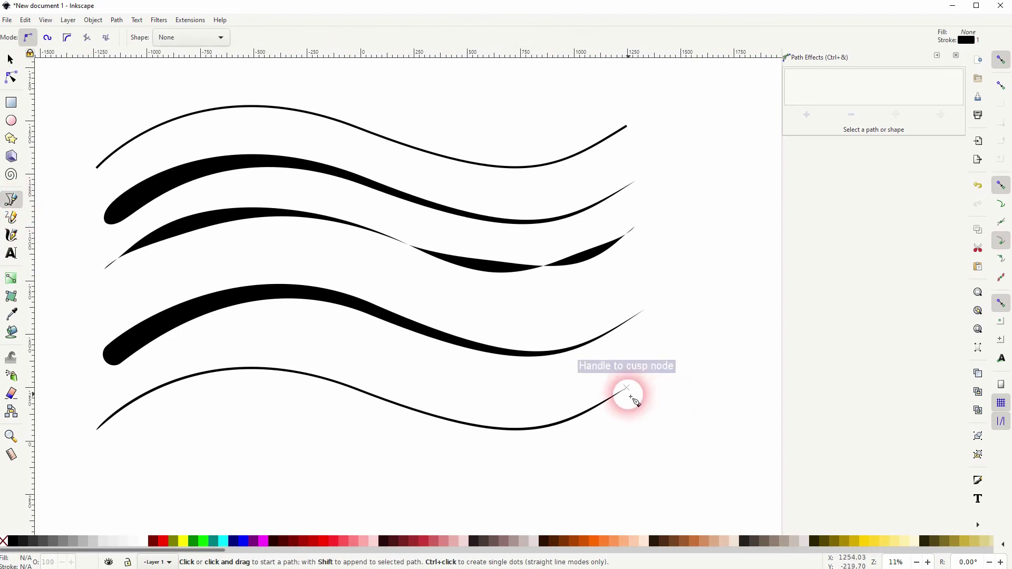
click(627, 388)
drag(359, 390, 166, 324)
click(10, 59)
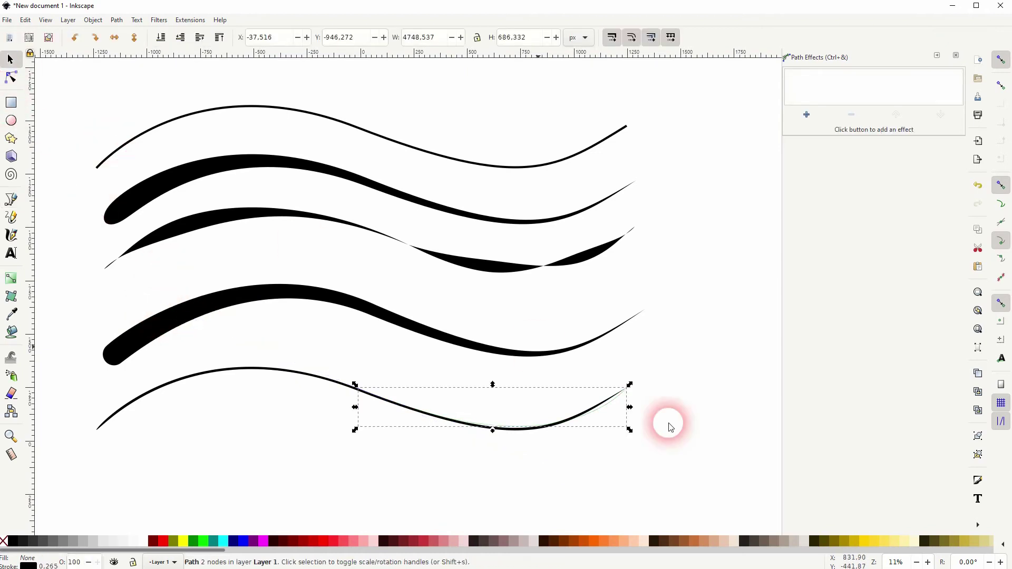
click(686, 435)
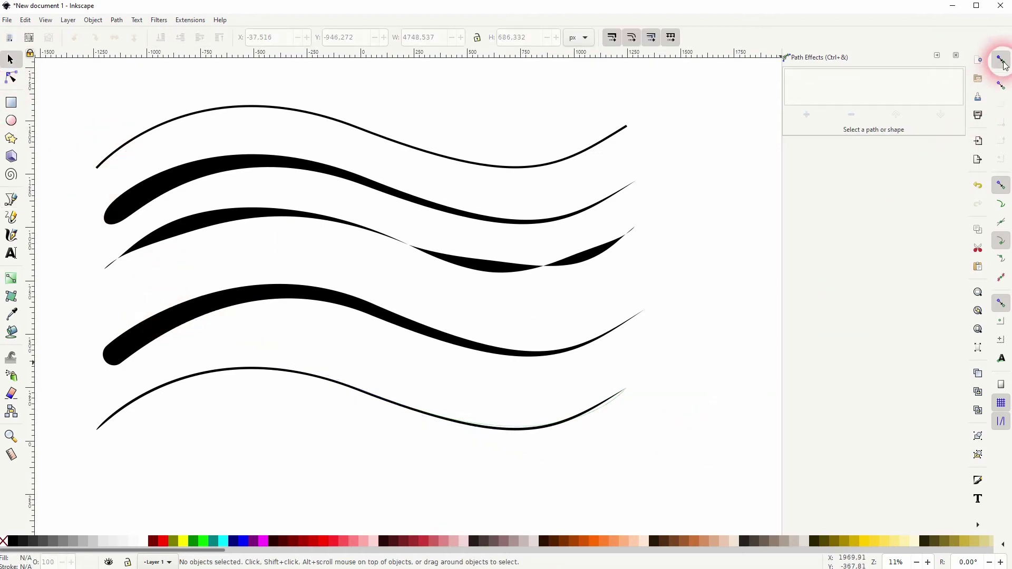
Apply Power stroke to the left-half curve and drag its left and middle width knots to thicken it
click(140, 396)
click(805, 115)
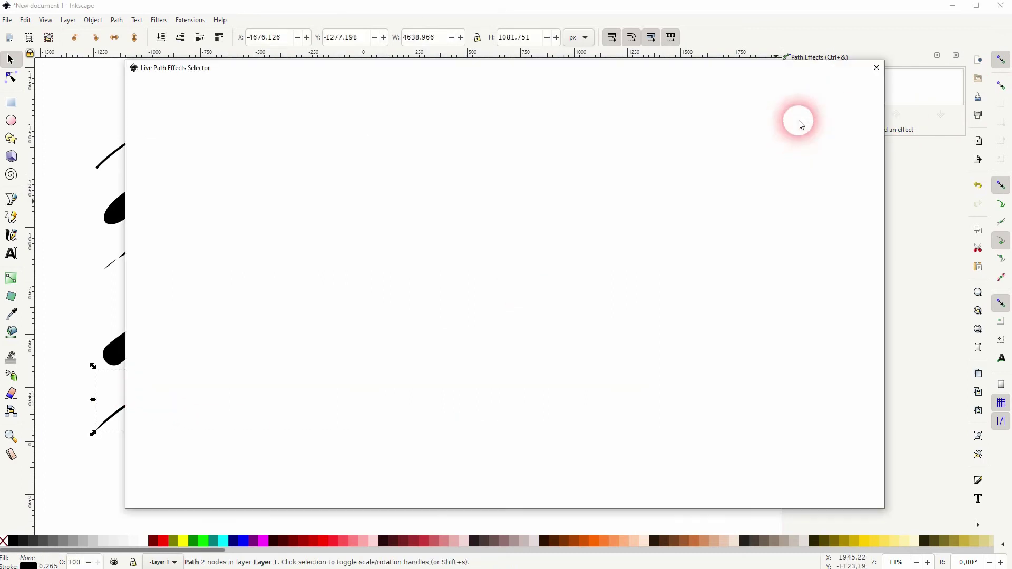
click(834, 358)
click(11, 77)
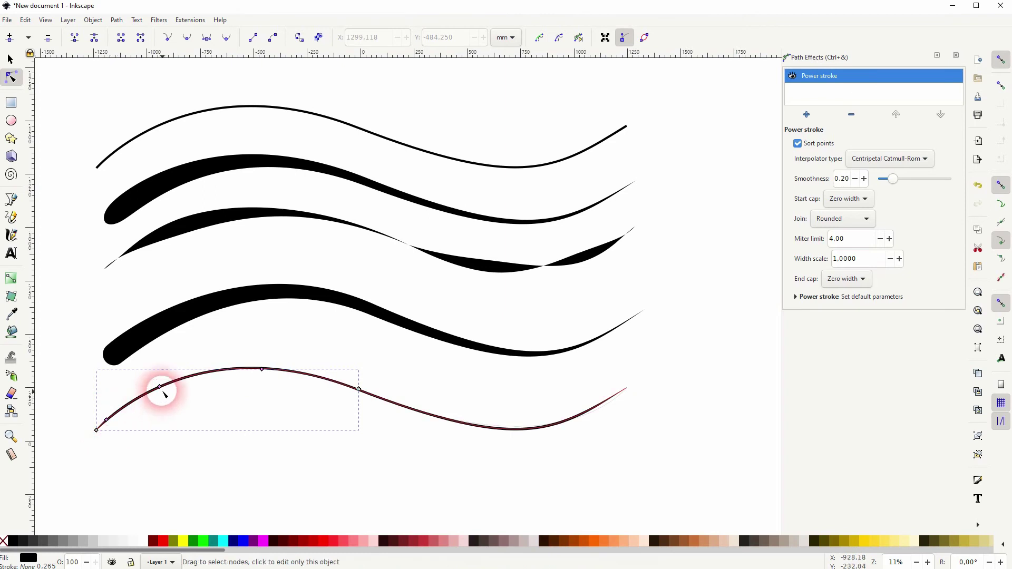
drag(159, 385, 171, 393)
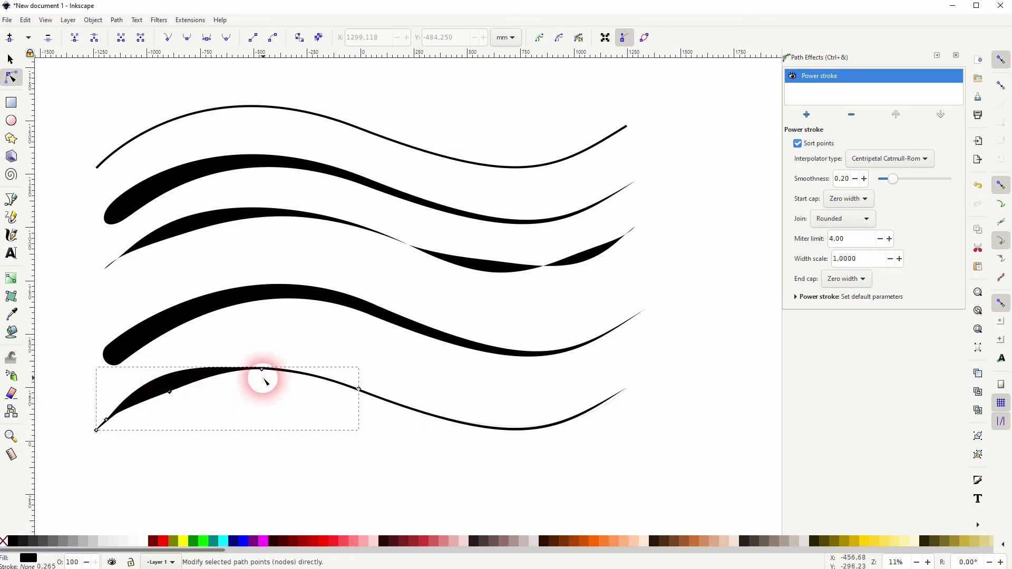
drag(262, 369, 296, 379)
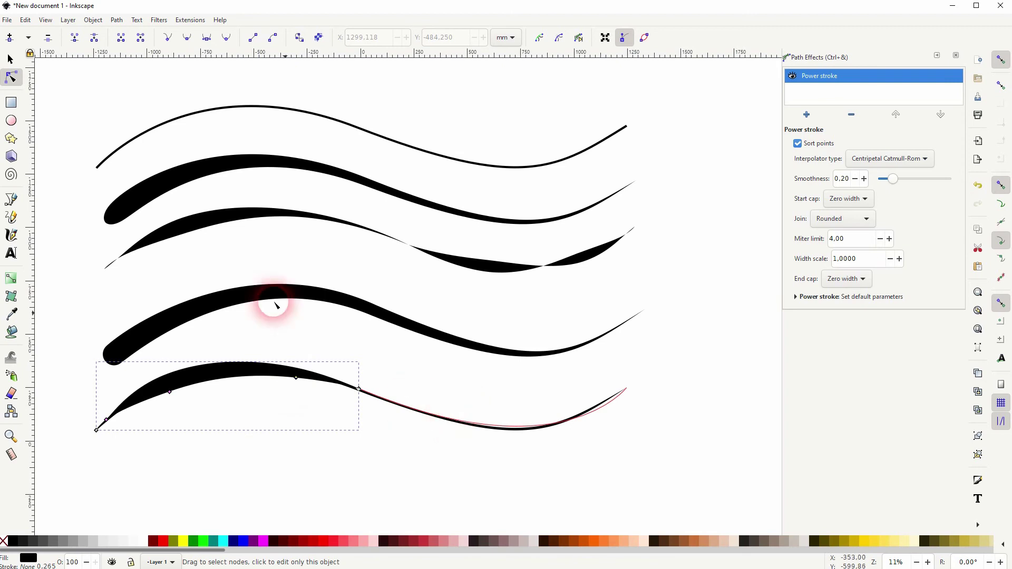
click(10, 60)
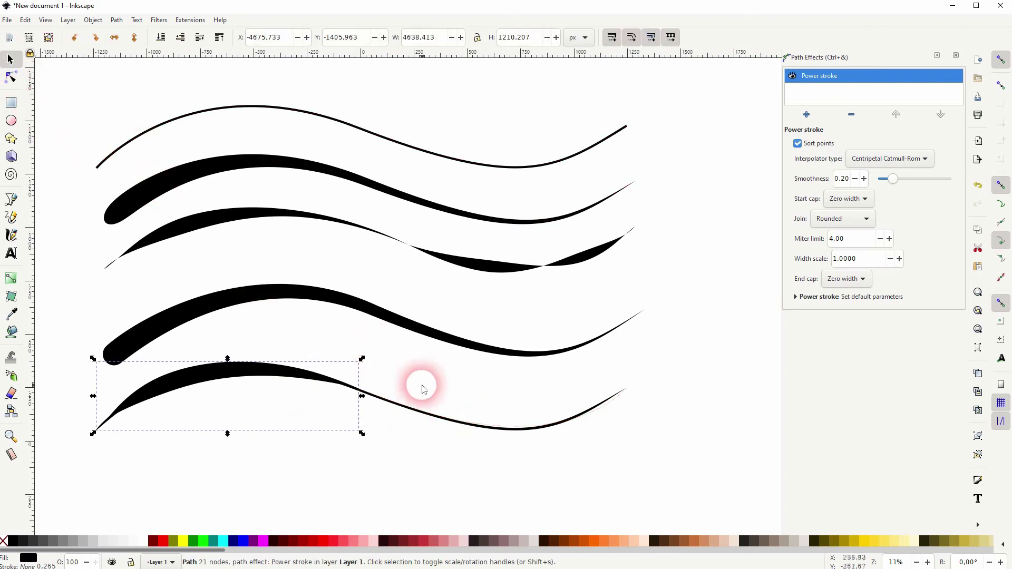
Apply the Power stroke path effect to the right-half curve
click(505, 429)
click(807, 113)
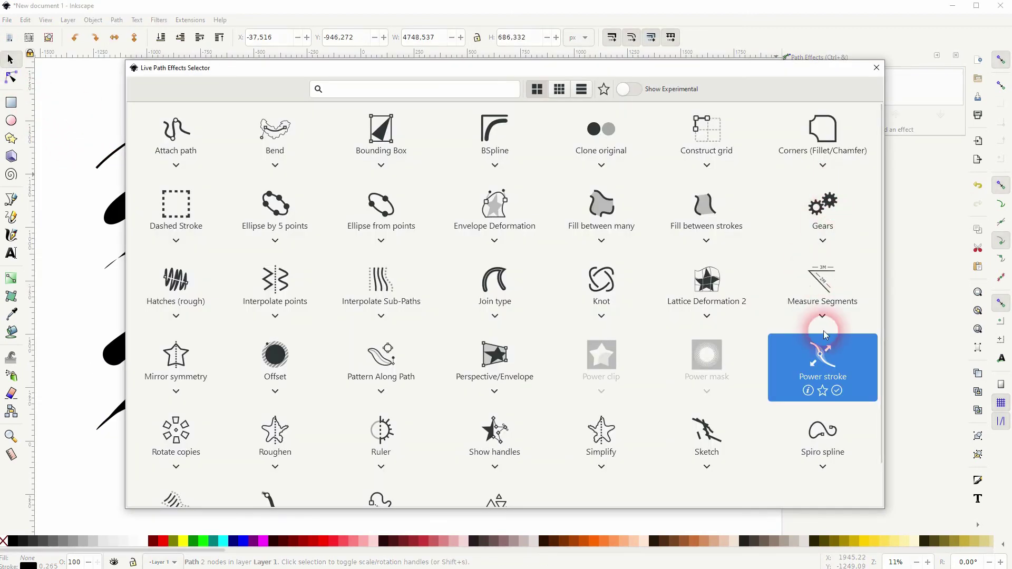
click(795, 358)
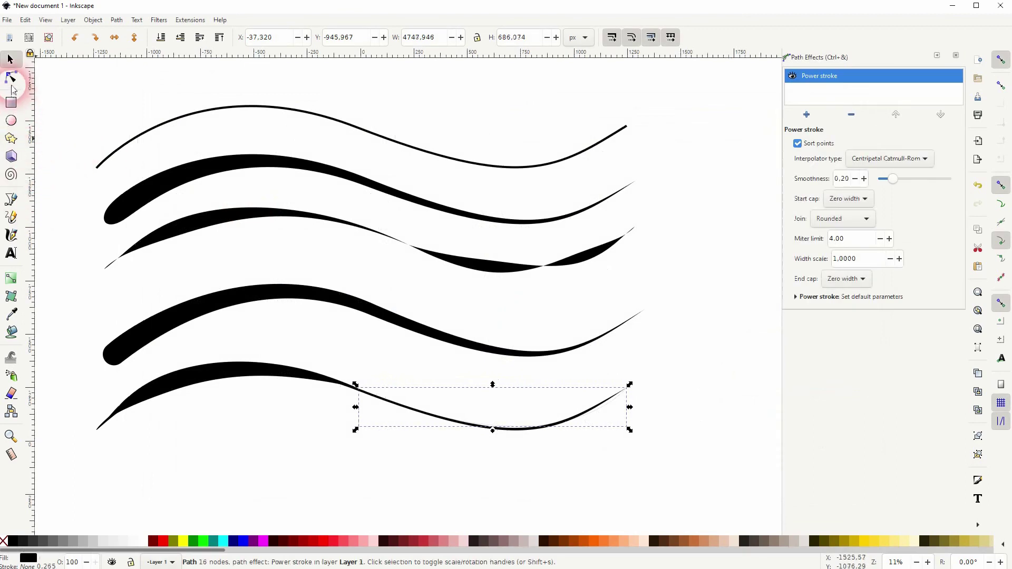
Drag the width knots so the middle swells into a thick dip and the right tail tapers
click(11, 77)
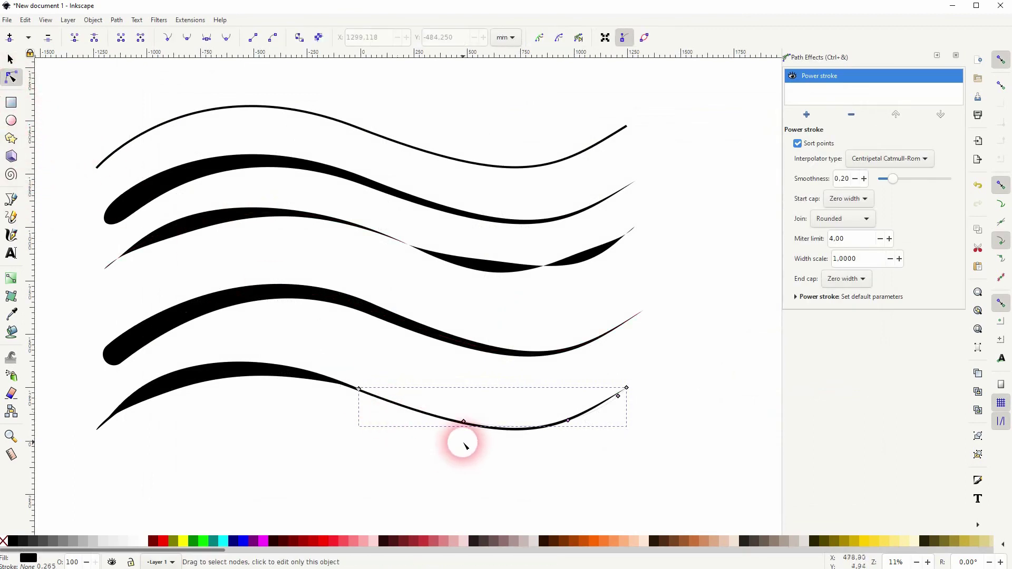
drag(466, 423, 486, 438)
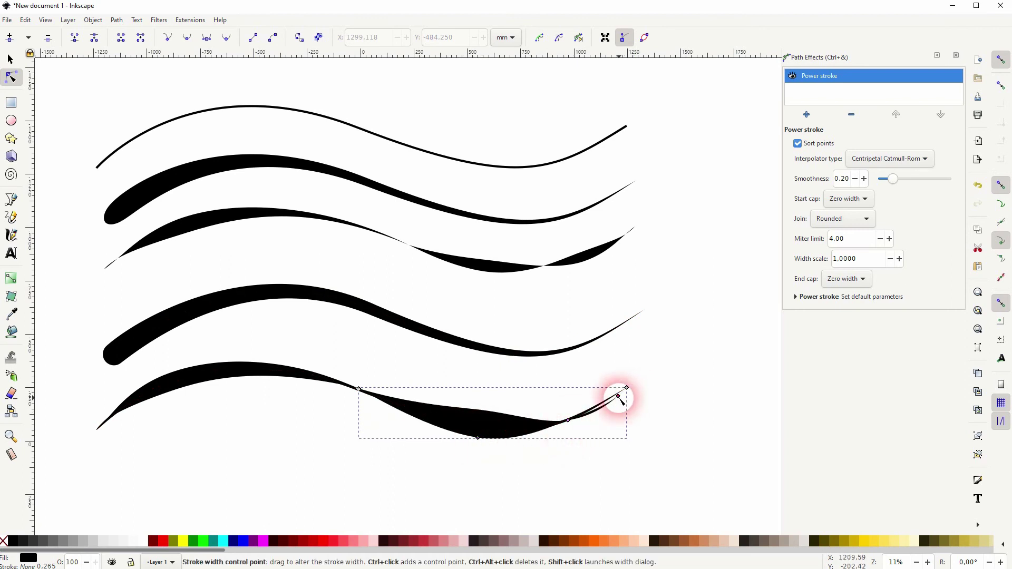
mouse_move(622, 402)
mouse_down()
mouse_move(605, 402)
mouse_move(626, 391)
mouse_move(598, 418)
mouse_move(573, 416)
mouse_up()
drag(478, 438, 478, 433)
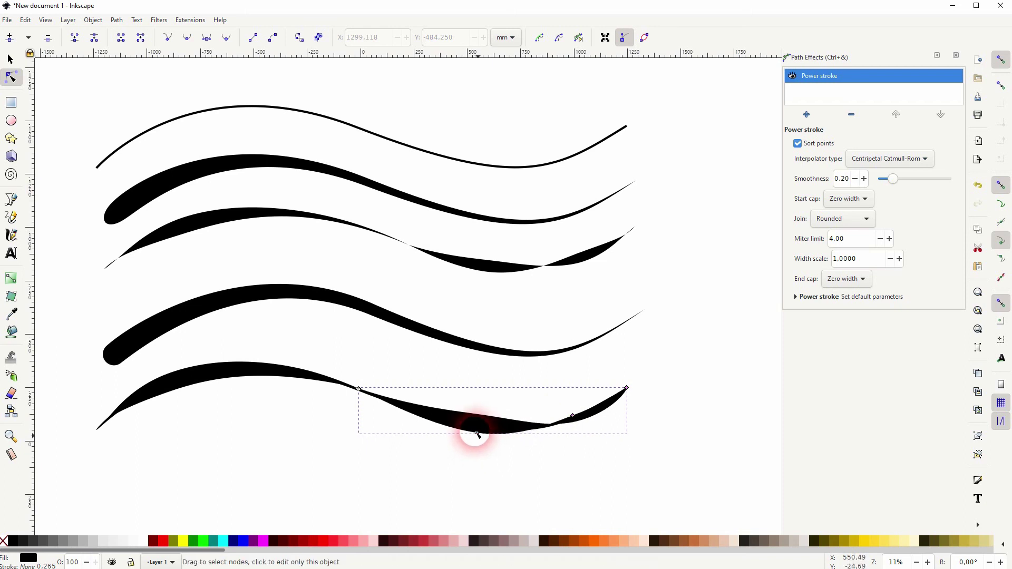
Select both Power-stroke halves, move them below the thin bottom curve, and group them with Ctrl+G
click(11, 59)
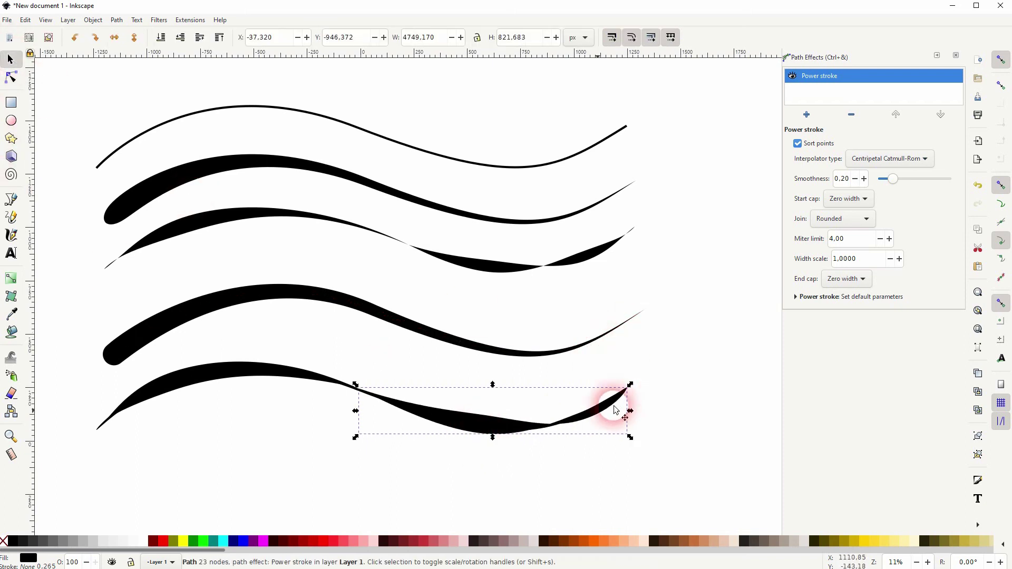
shift+click(229, 373)
drag(239, 374, 239, 436)
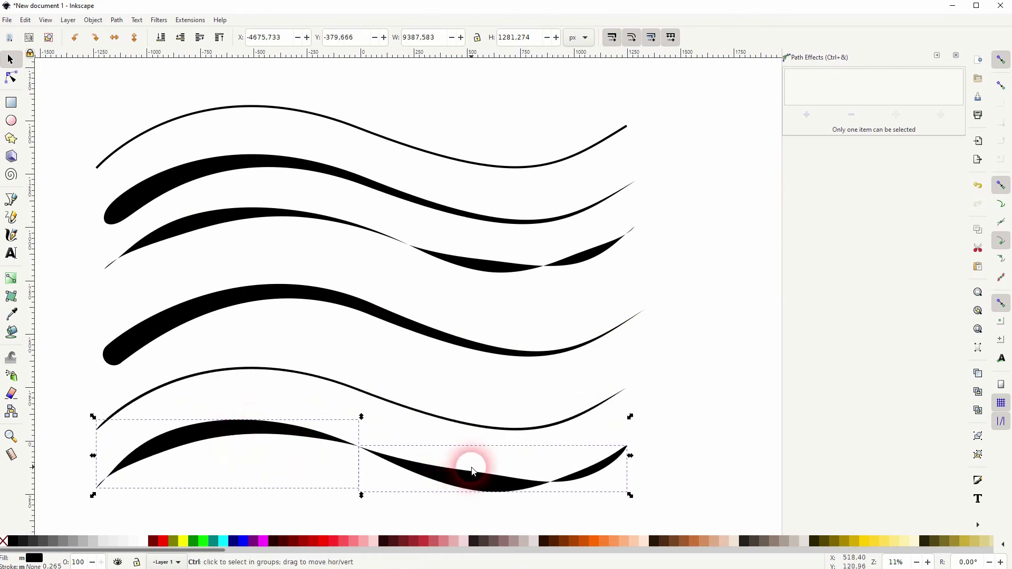
key(ctrl+g)
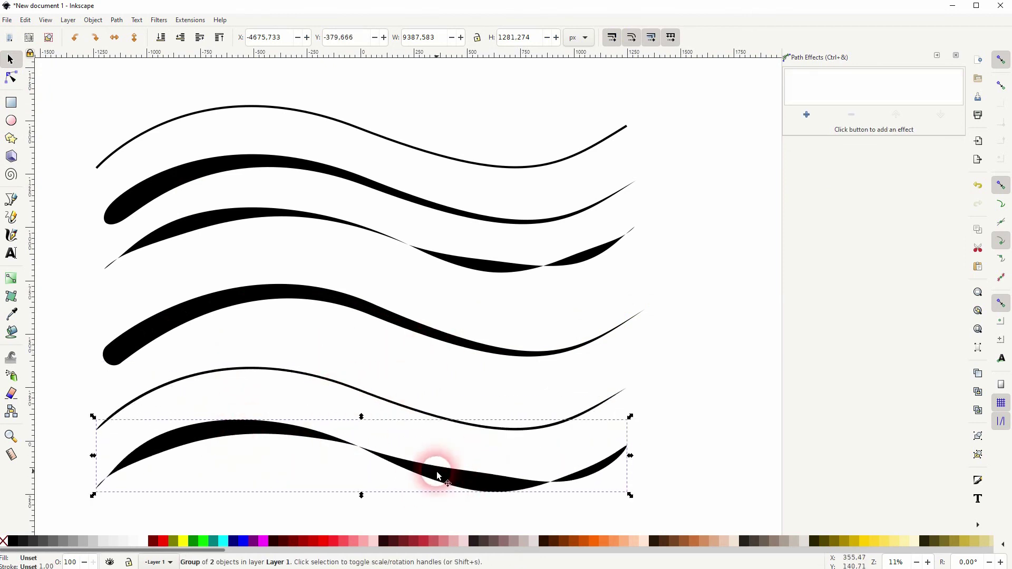
click(668, 410)
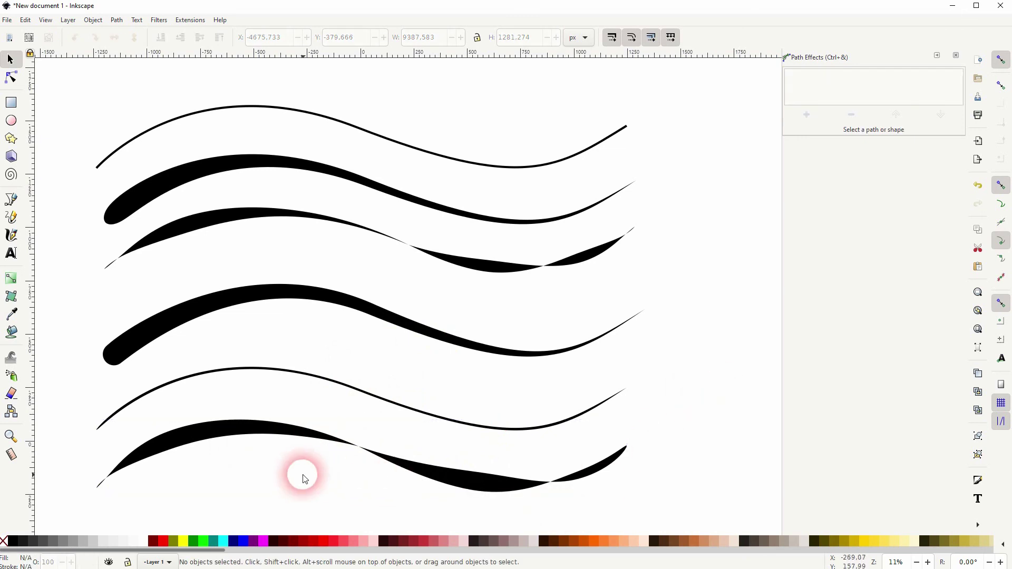